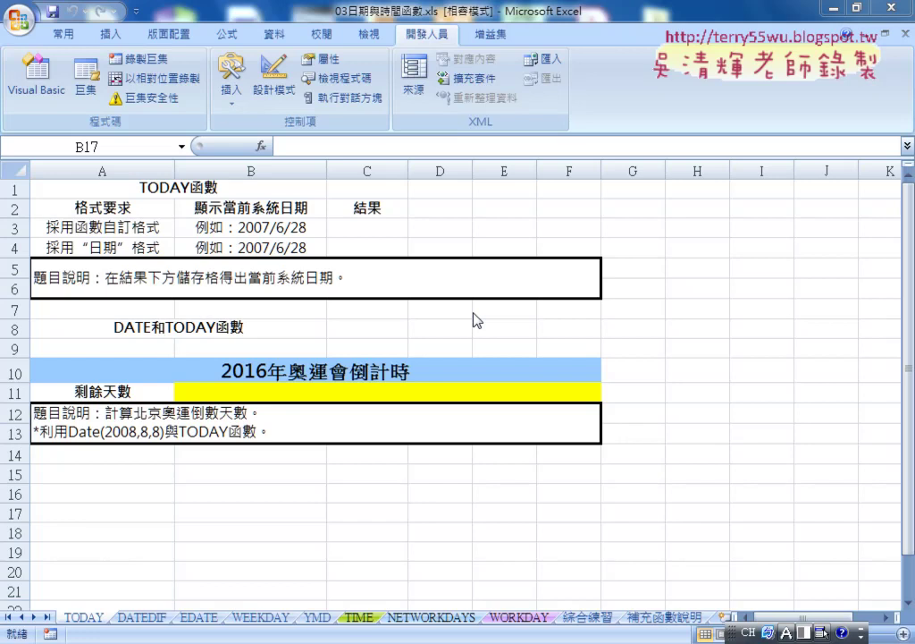
Switch to the 綜合練習 sheet and scroll back to its top.
{"action": "left_click", "coordinate": [217, 227]}
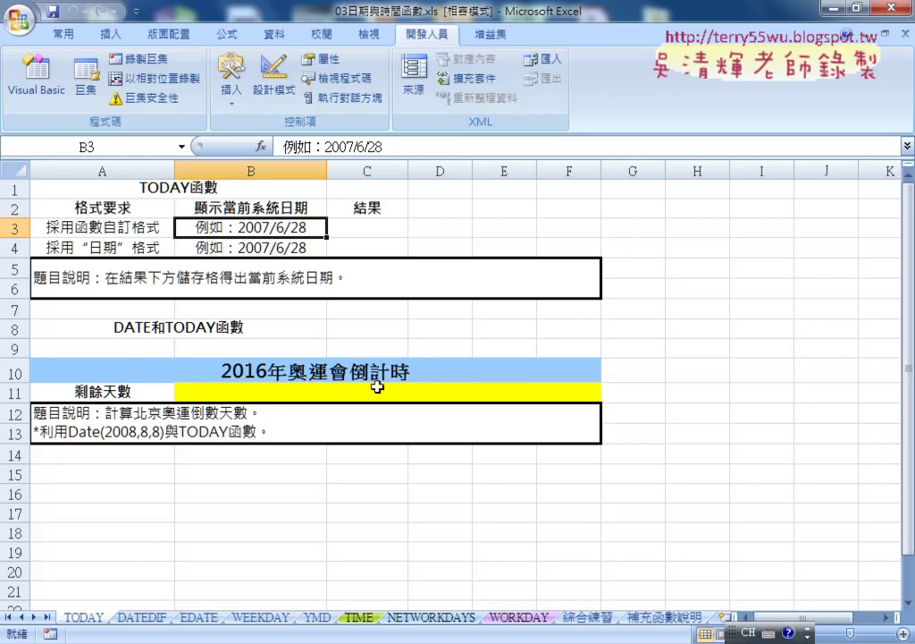
{"action": "left_click", "coordinate": [590, 617]}
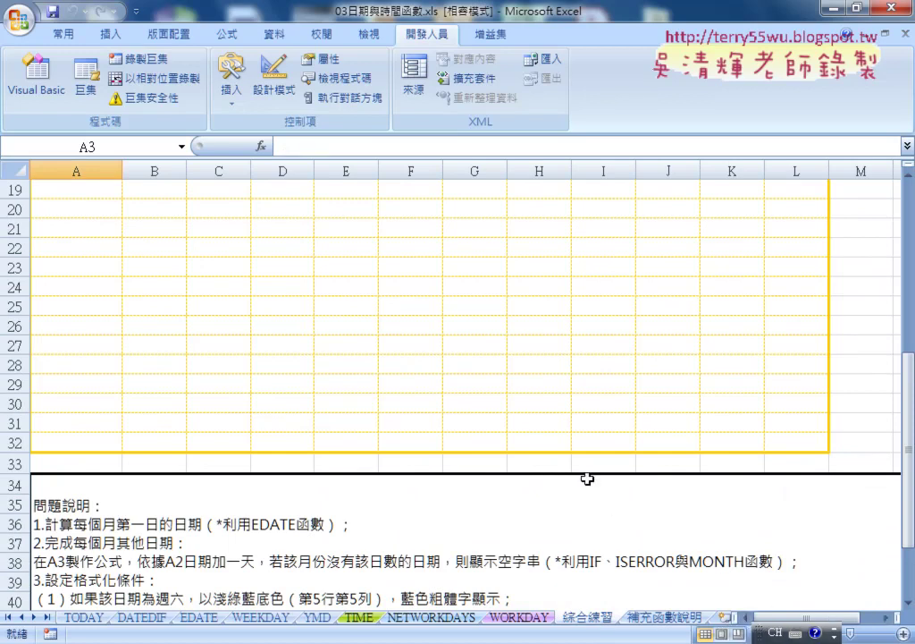
{"action": "scroll", "coordinate": [470, 444], "scroll_direction": "up", "scroll_amount": 3}
{"action": "scroll", "coordinate": [470, 443], "scroll_direction": "up", "scroll_amount": 3}
Select A2, showing 104.01.01(週四), and zoom in on it.
{"action": "left_click", "coordinate": [88, 205]}
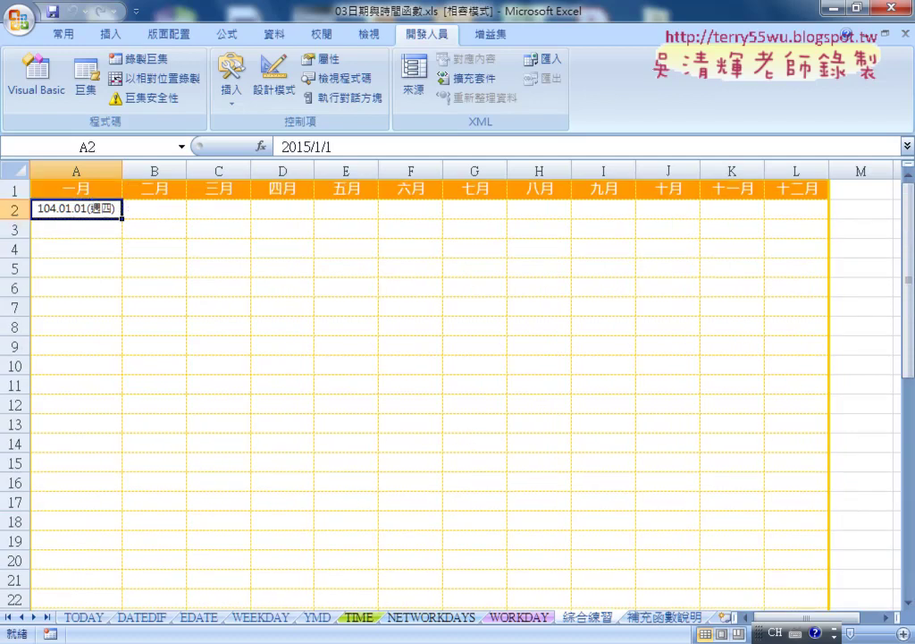
{"action": "left_click", "coordinate": [903, 633]}
{"action": "left_click", "coordinate": [904, 633]}
{"action": "left_click", "coordinate": [904, 633]}
{"action": "left_click", "coordinate": [903, 632]}
{"action": "left_click", "coordinate": [903, 633]}
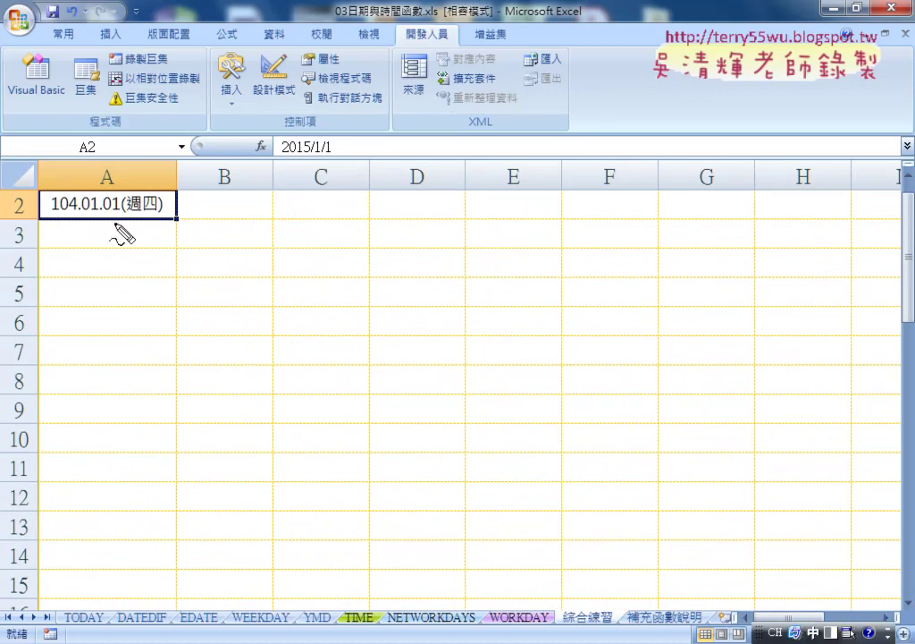
{"action": "key", "text": "ctrl+space"}
{"action": "mouse_move", "coordinate": [295, 130]}
{"action": "left_mouse_down"}
{"action": "mouse_move", "coordinate": [351, 143]}
{"action": "mouse_move", "coordinate": [293, 161]}
{"action": "mouse_move", "coordinate": [324, 134]}
{"action": "mouse_move", "coordinate": [338, 136]}
{"action": "left_mouse_up"}
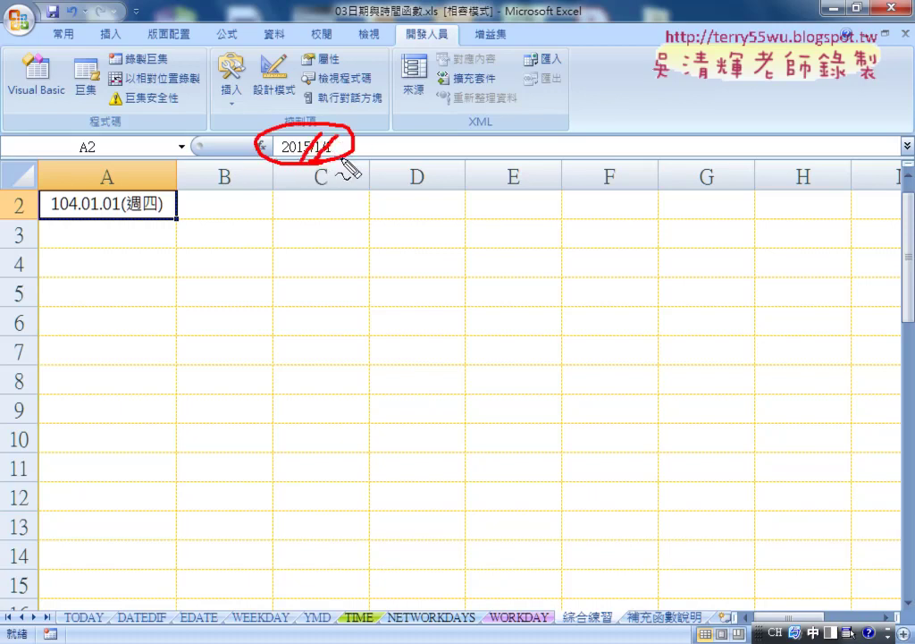
{"action": "mouse_move", "coordinate": [410, 249]}
{"action": "left_mouse_down"}
{"action": "mouse_move", "coordinate": [335, 166]}
{"action": "mouse_move", "coordinate": [355, 174]}
{"action": "left_mouse_up"}
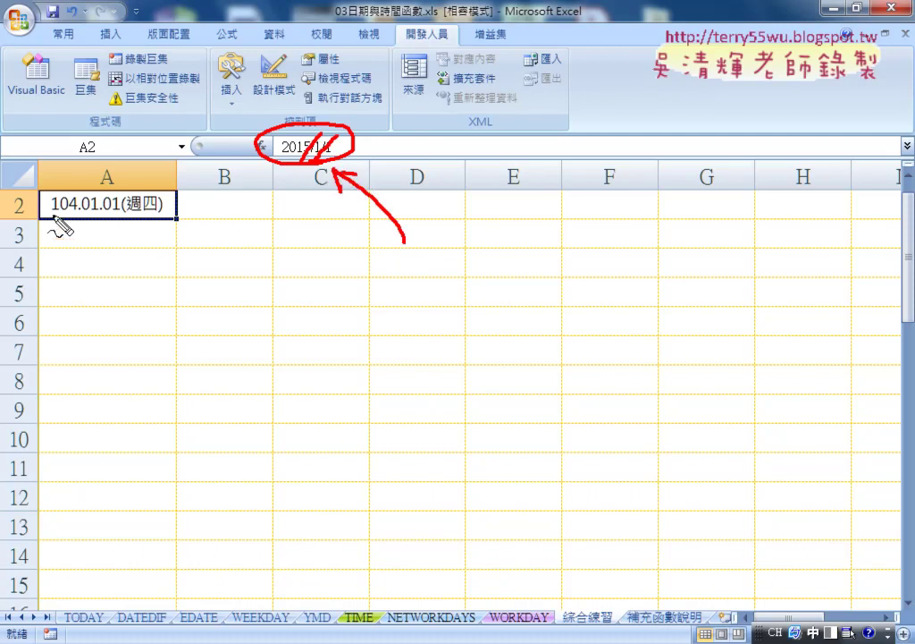
{"action": "left_click_drag", "start_coordinate": [51, 214], "coordinate": [95, 212]}
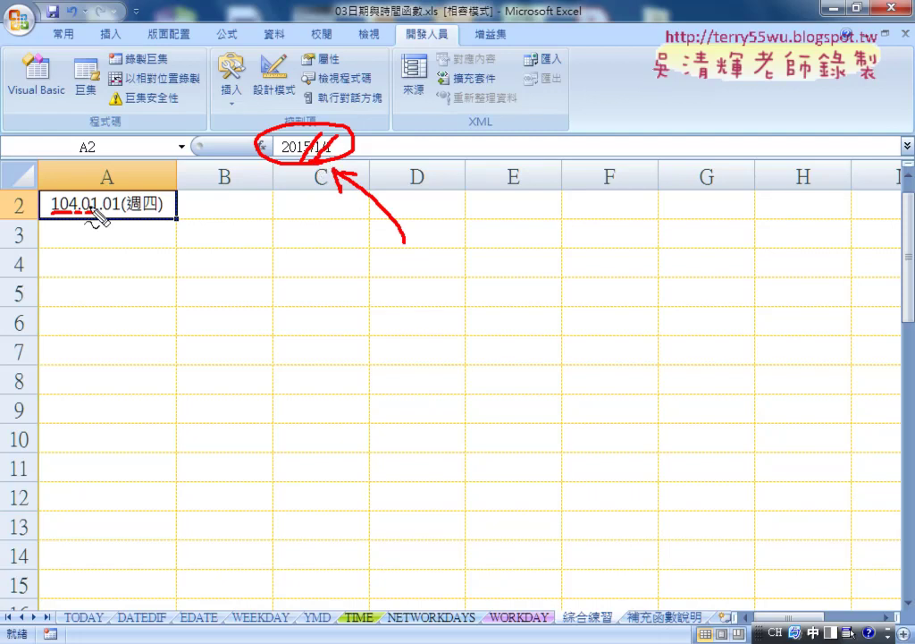
{"action": "left_click_drag", "start_coordinate": [100, 212], "coordinate": [159, 212]}
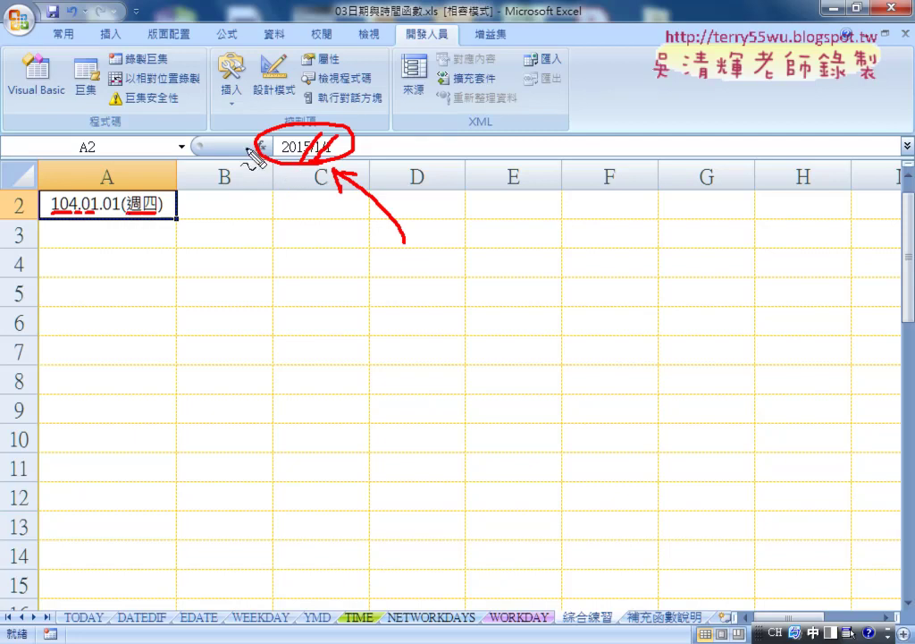
{"action": "mouse_move", "coordinate": [259, 144]}
{"action": "left_mouse_down"}
{"action": "mouse_move", "coordinate": [135, 188]}
{"action": "mouse_move", "coordinate": [150, 184]}
{"action": "left_mouse_up"}
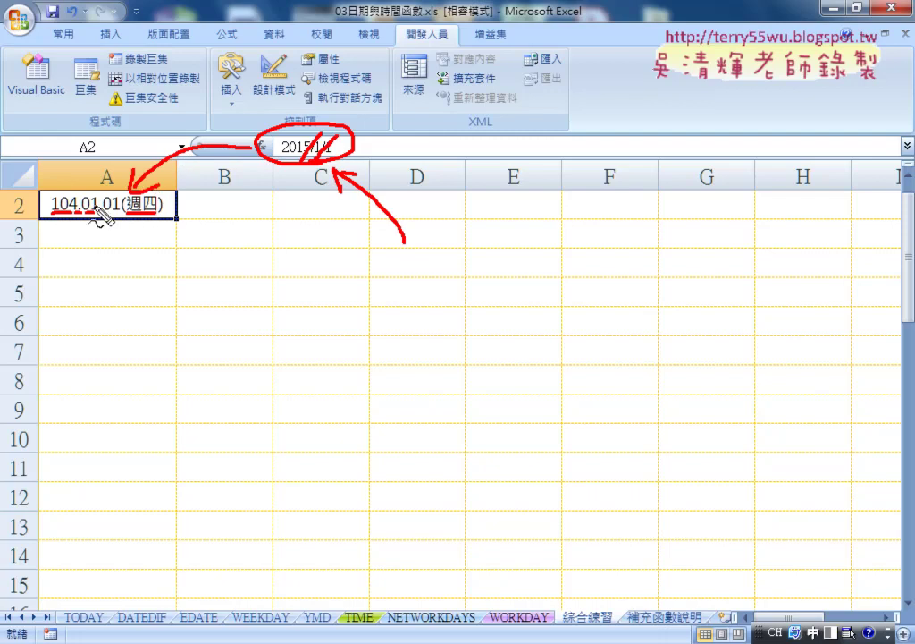
{"action": "left_click_drag", "start_coordinate": [275, 152], "coordinate": [297, 153]}
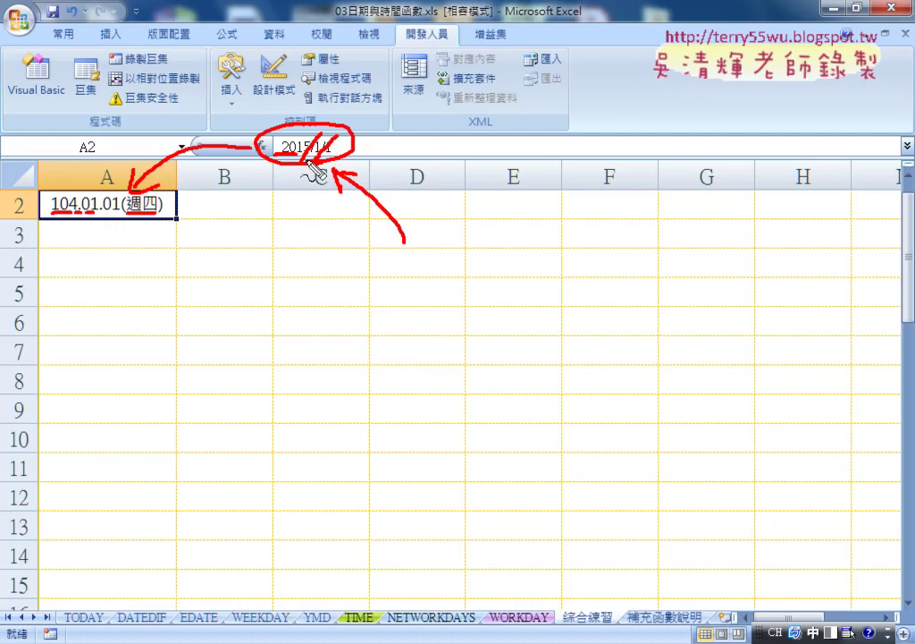
{"action": "left_click_drag", "start_coordinate": [104, 212], "coordinate": [119, 212]}
{"action": "key", "text": "Escape"}
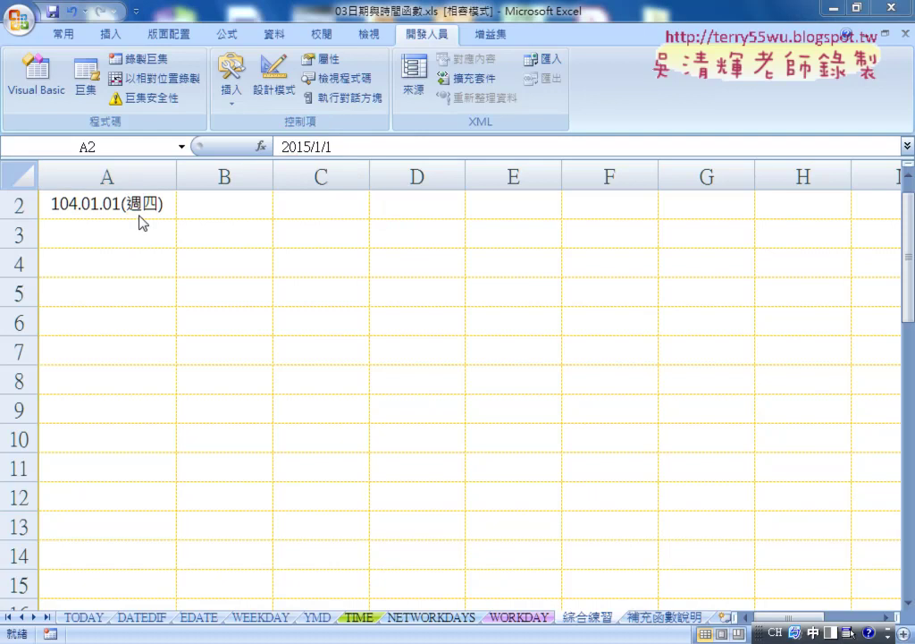
{"action": "left_click", "coordinate": [140, 216]}
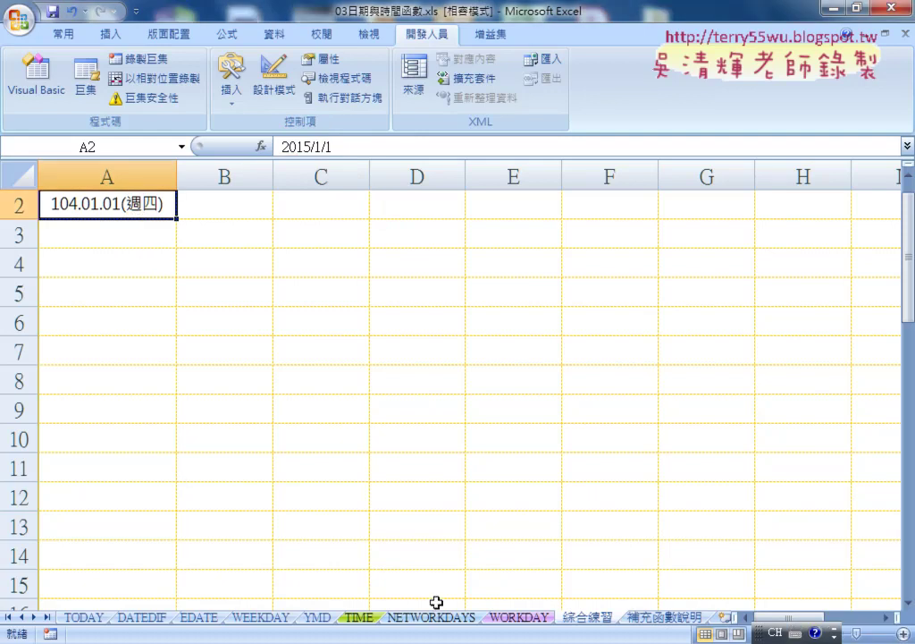
Return to the TODAY sheet and select result cell C3.
{"action": "left_click", "coordinate": [95, 618]}
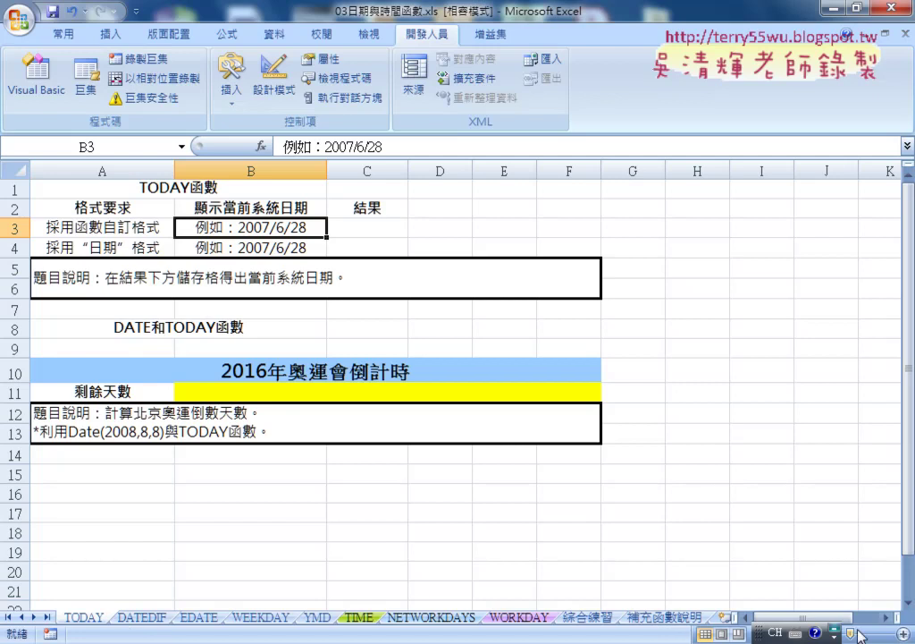
{"action": "scroll", "coordinate": [409, 596], "scroll_direction": "up", "scroll_amount": 2, "text": "ctrl"}
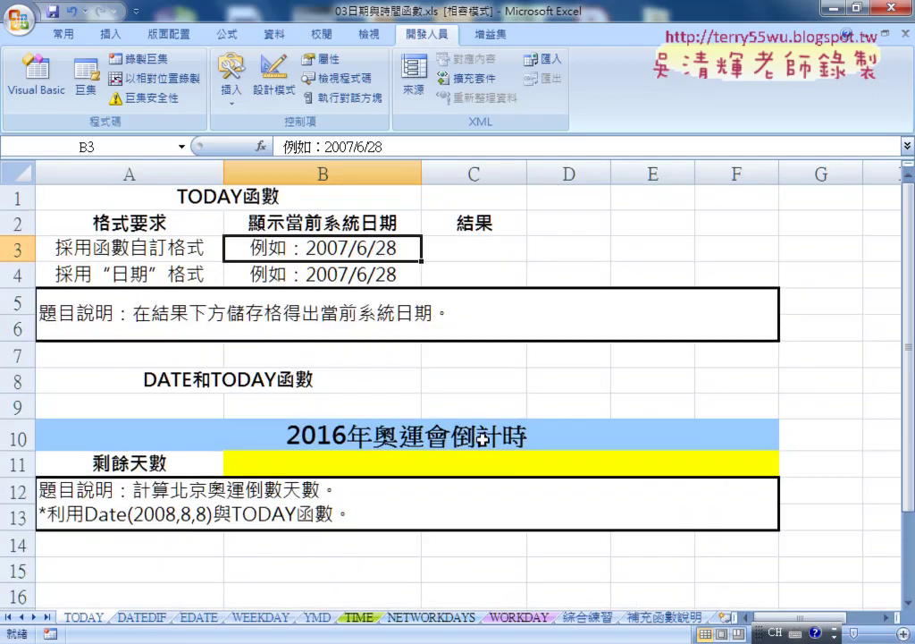
{"action": "left_click", "coordinate": [458, 252]}
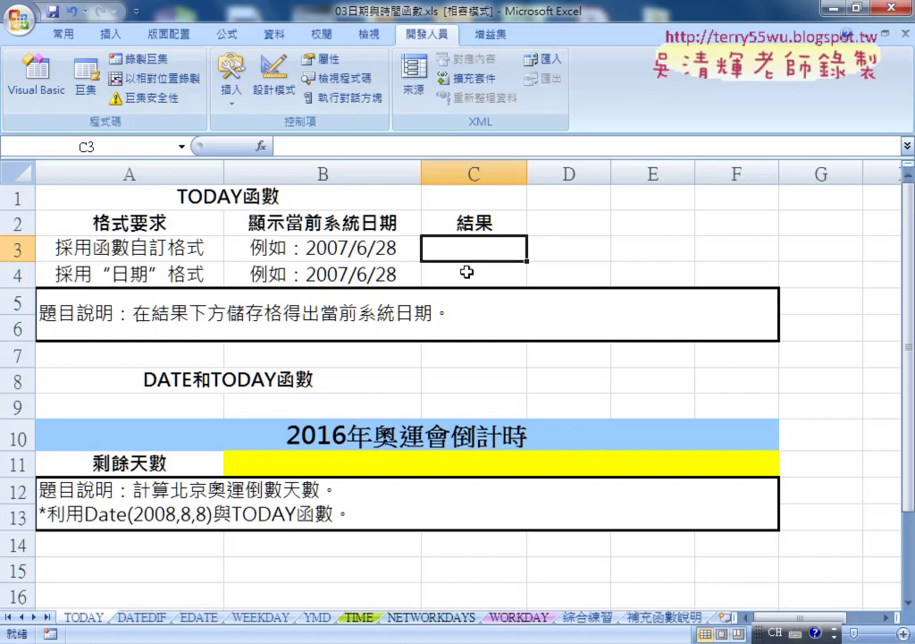
Insert =TODAY() into C3 from the 日期及時間 function category.
{"action": "left_click", "coordinate": [261, 146]}
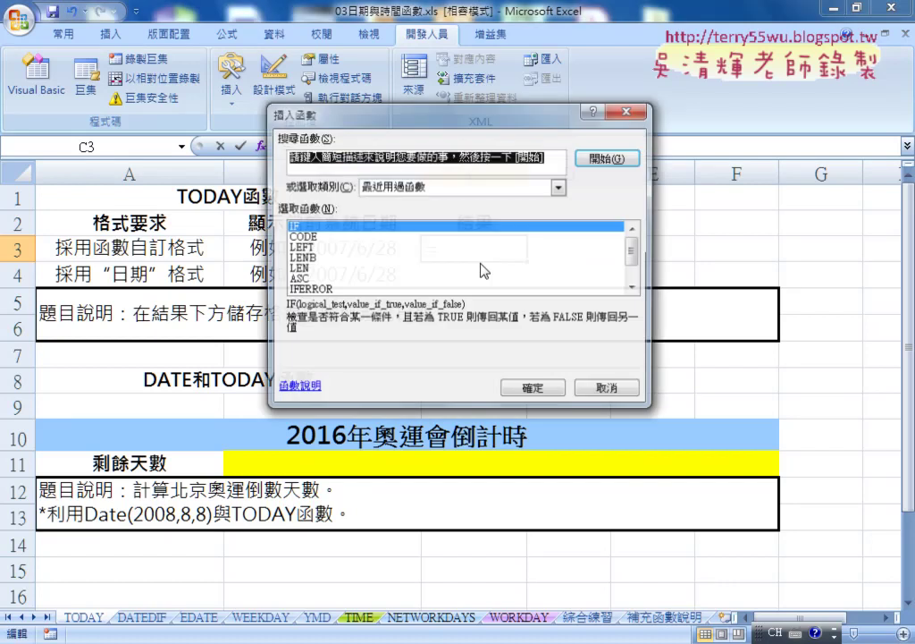
{"action": "left_click", "coordinate": [450, 187]}
{"action": "left_click", "coordinate": [445, 233]}
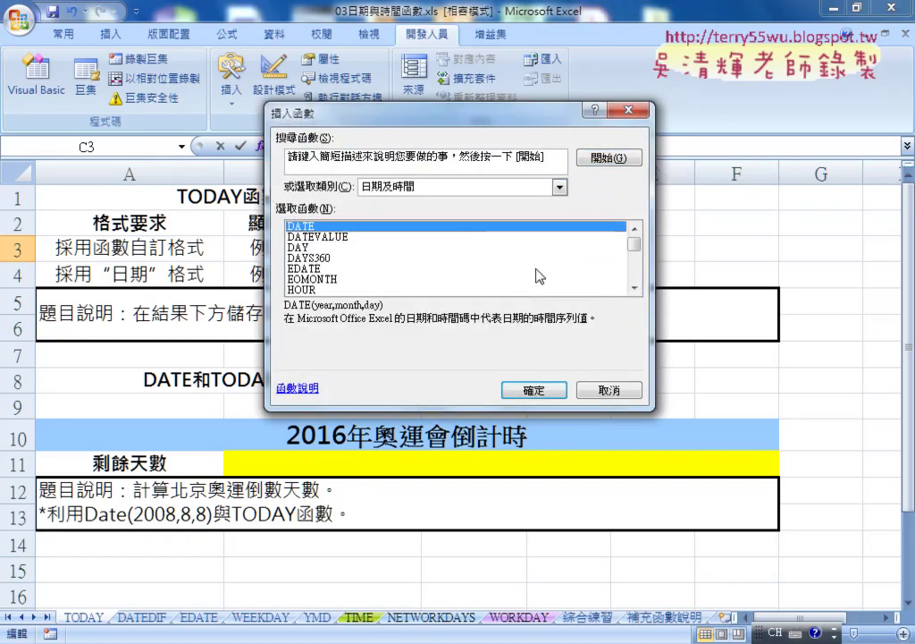
{"action": "left_click_drag", "start_coordinate": [634, 234], "coordinate": [636, 272]}
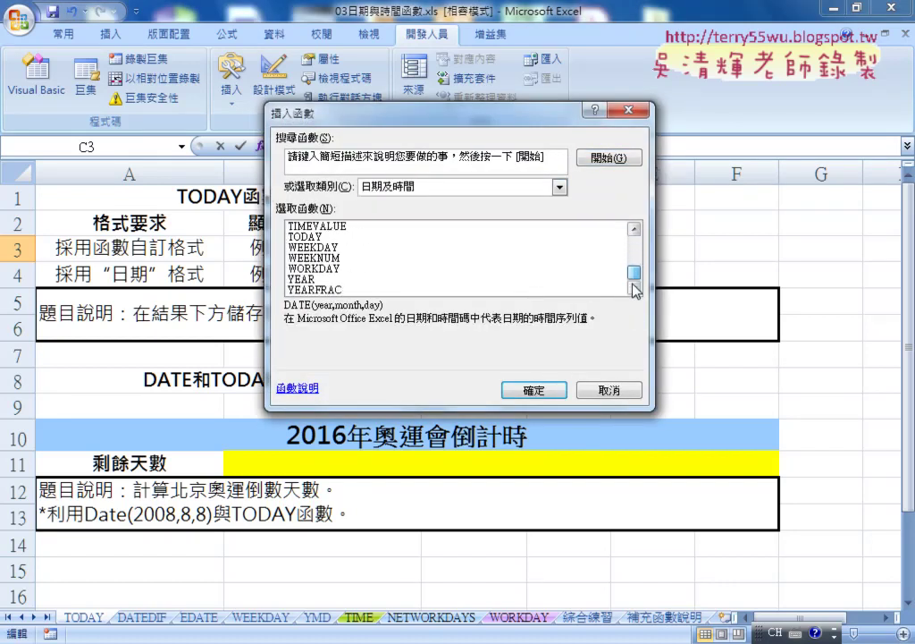
{"action": "left_click", "coordinate": [501, 236]}
{"action": "left_click", "coordinate": [534, 389]}
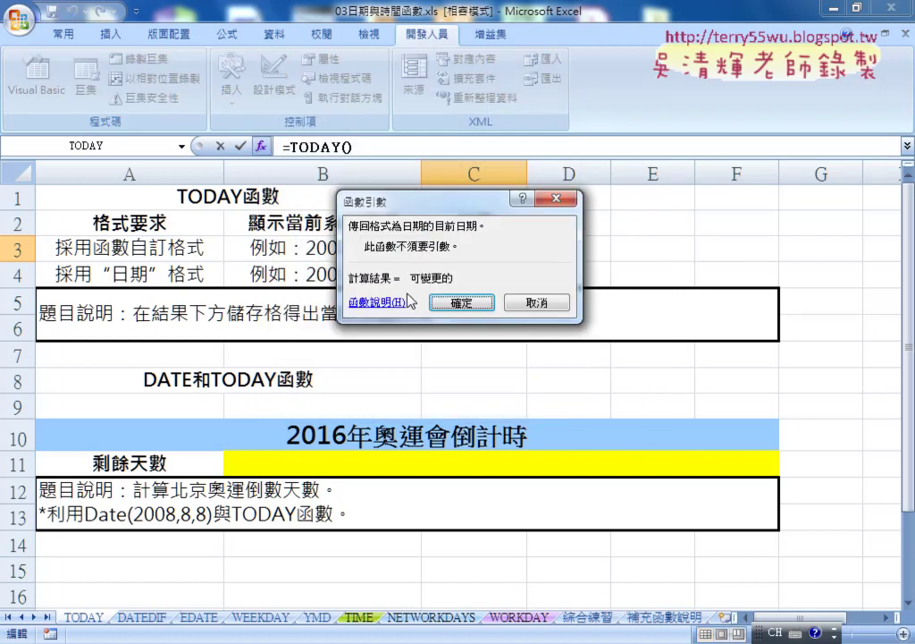
{"action": "left_click", "coordinate": [461, 303]}
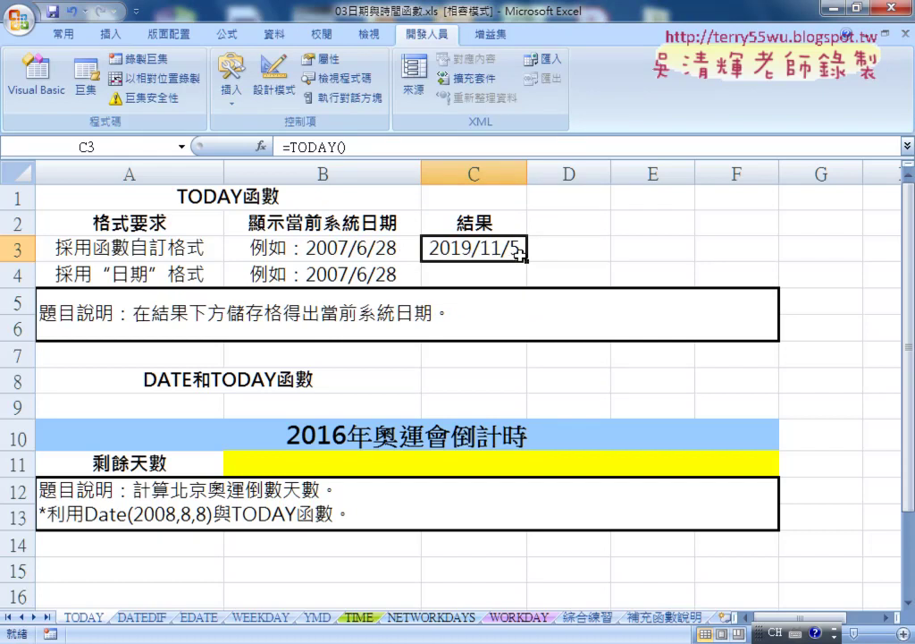
Insert =NOW() into C4, then reselect C3.
{"action": "left_click", "coordinate": [510, 274]}
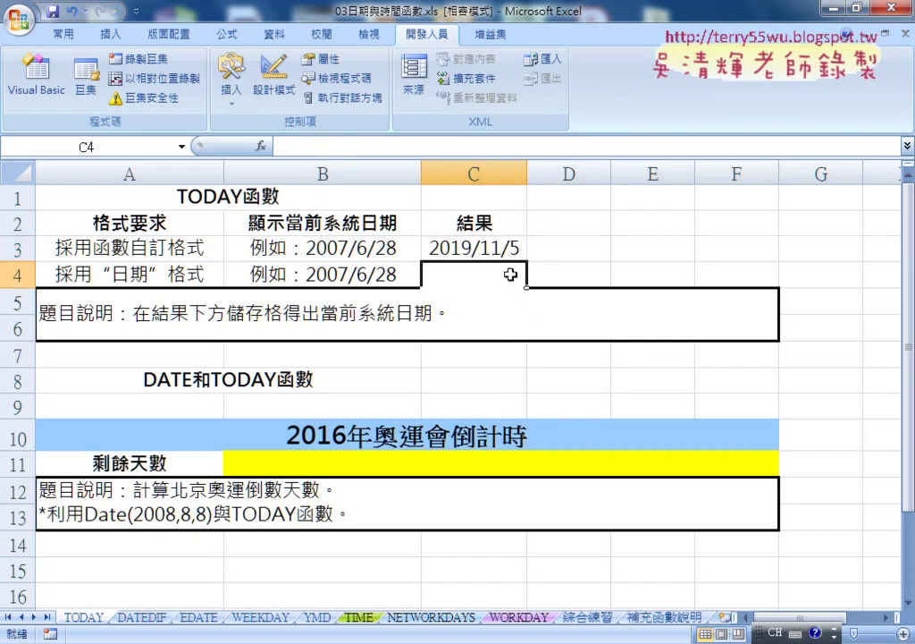
{"action": "left_click", "coordinate": [261, 146]}
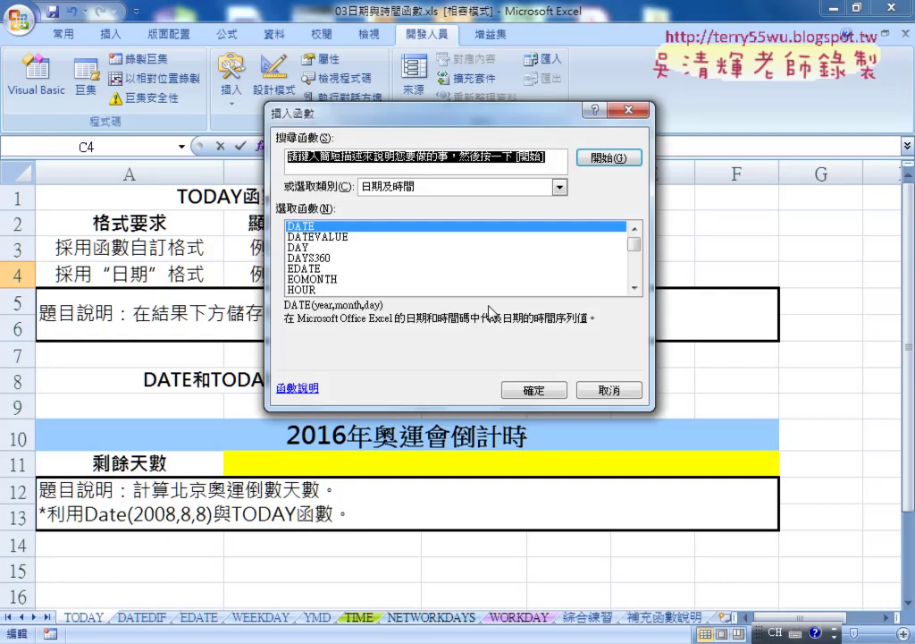
{"action": "scroll", "coordinate": [637, 263], "scroll_direction": "down", "scroll_amount": 2}
{"action": "scroll", "coordinate": [636, 263], "scroll_direction": "down", "scroll_amount": 2}
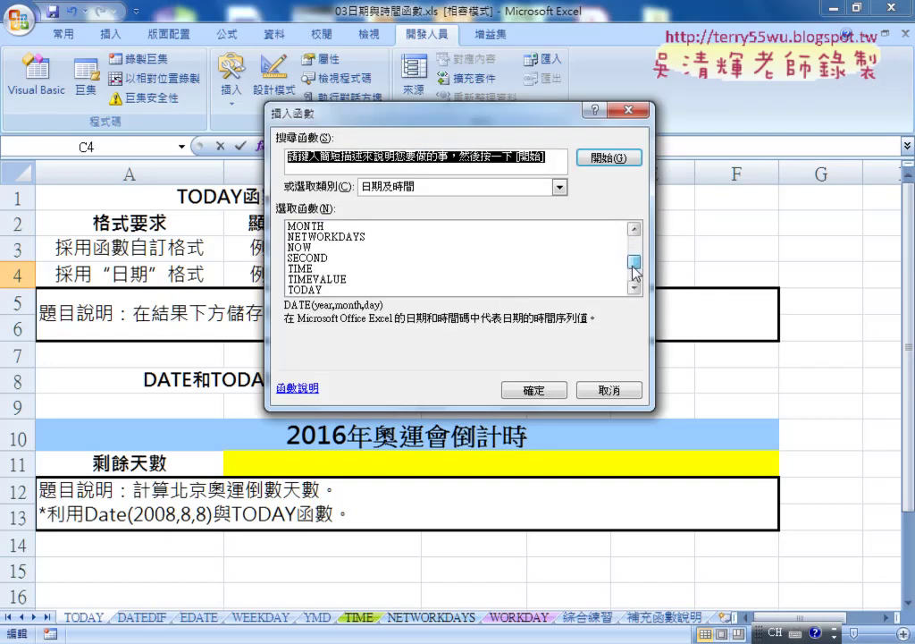
{"action": "left_click", "coordinate": [362, 248]}
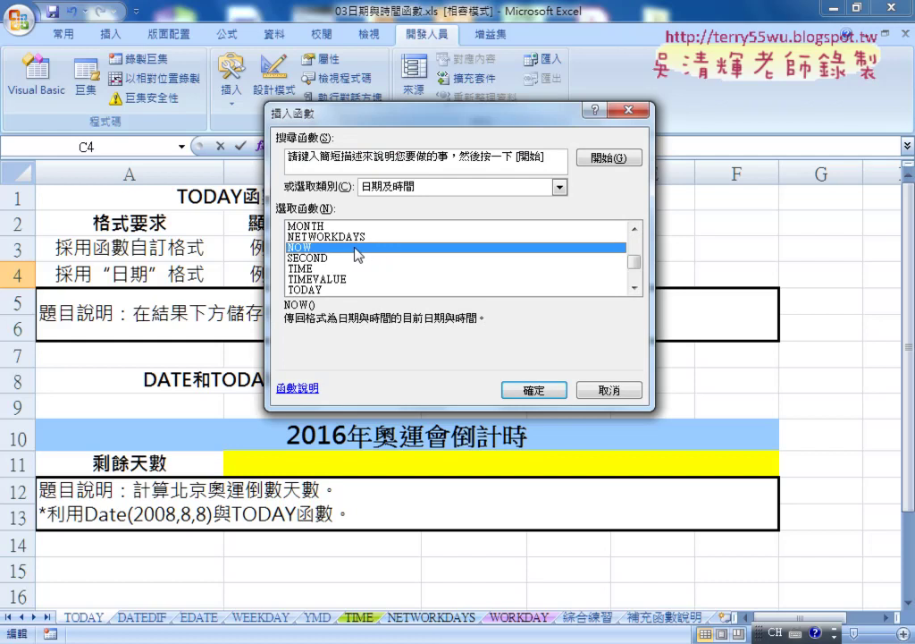
{"action": "left_click", "coordinate": [530, 388]}
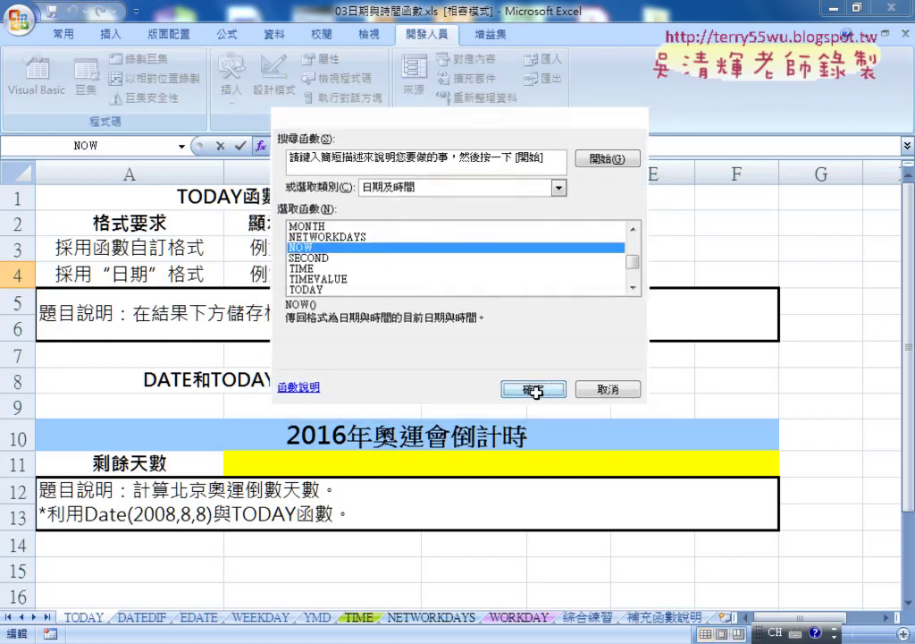
{"action": "left_click", "coordinate": [517, 302]}
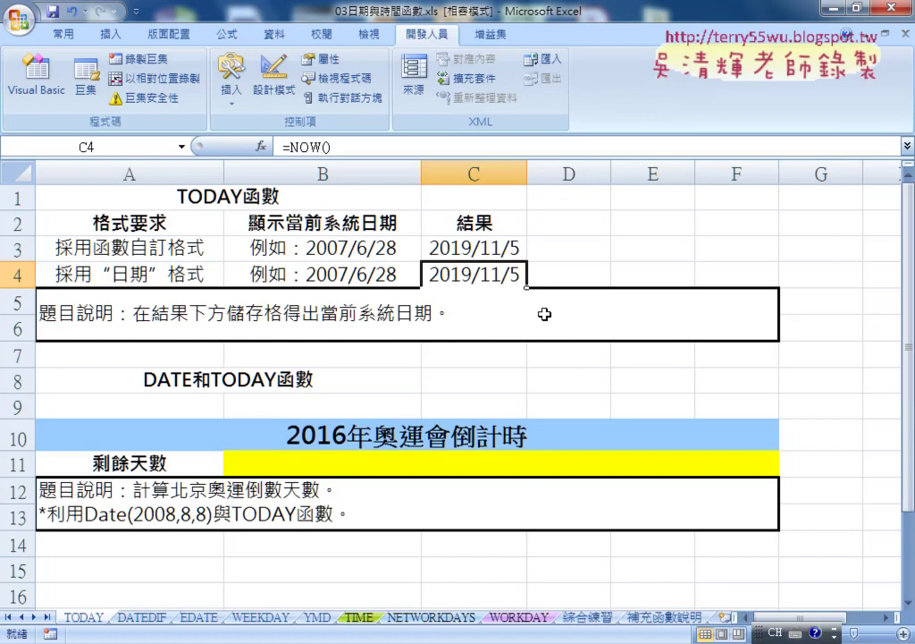
{"action": "left_click", "coordinate": [484, 251]}
Format C3:C4 with the Time format 2001/3/14 1:30 PM.
{"action": "left_click", "coordinate": [484, 268]}
{"action": "left_click", "coordinate": [488, 251]}
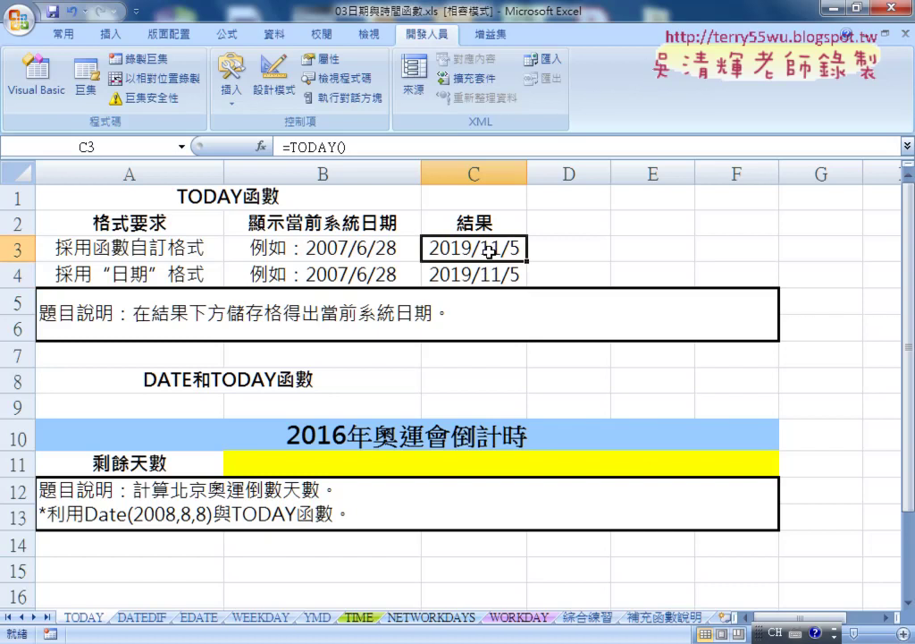
{"action": "right_click", "coordinate": [489, 251]}
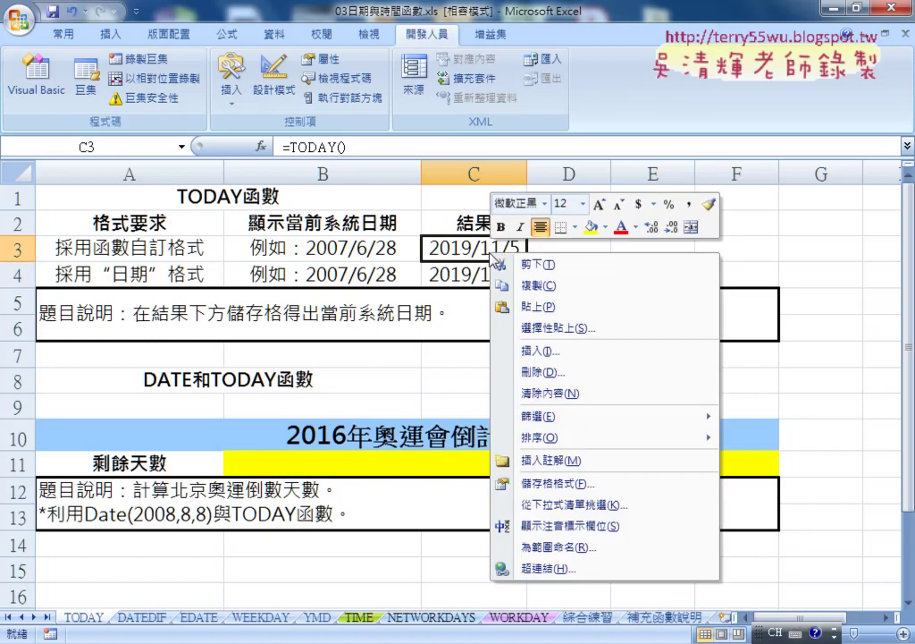
{"action": "left_click", "coordinate": [474, 249]}
{"action": "left_click_drag", "start_coordinate": [474, 250], "coordinate": [474, 268]}
{"action": "right_click", "coordinate": [475, 254]}
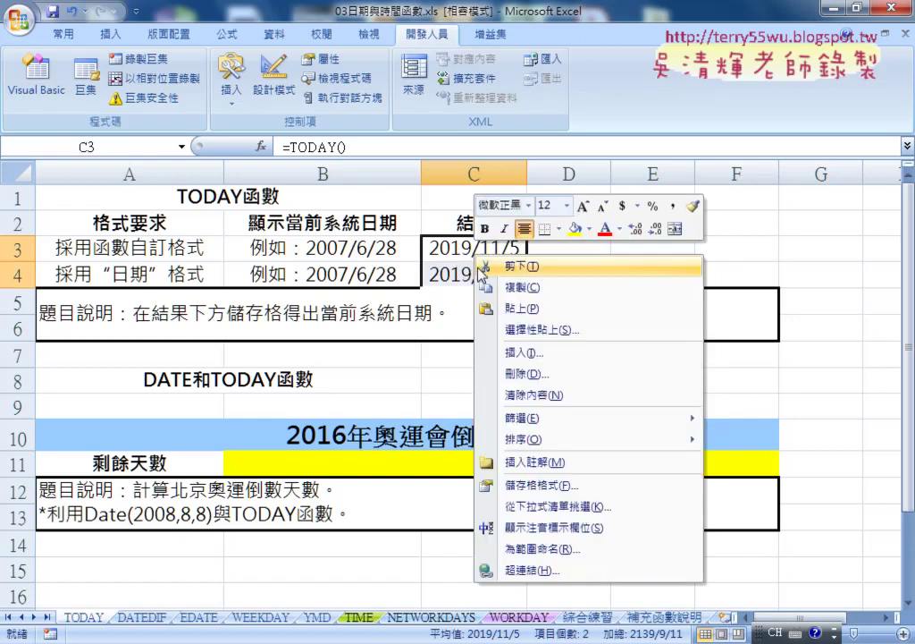
{"action": "left_click", "coordinate": [539, 486]}
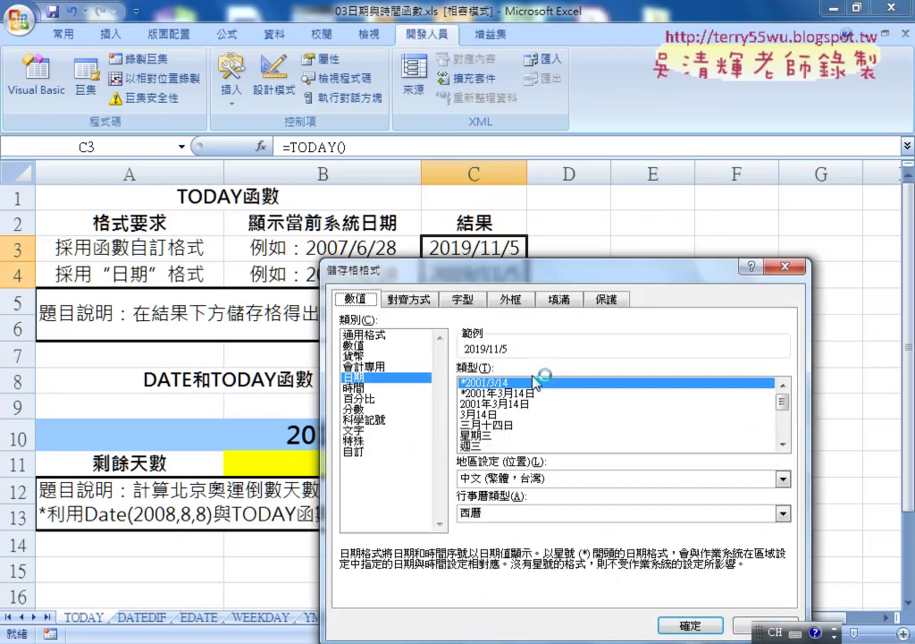
{"action": "left_click_drag", "start_coordinate": [521, 272], "coordinate": [527, 213]}
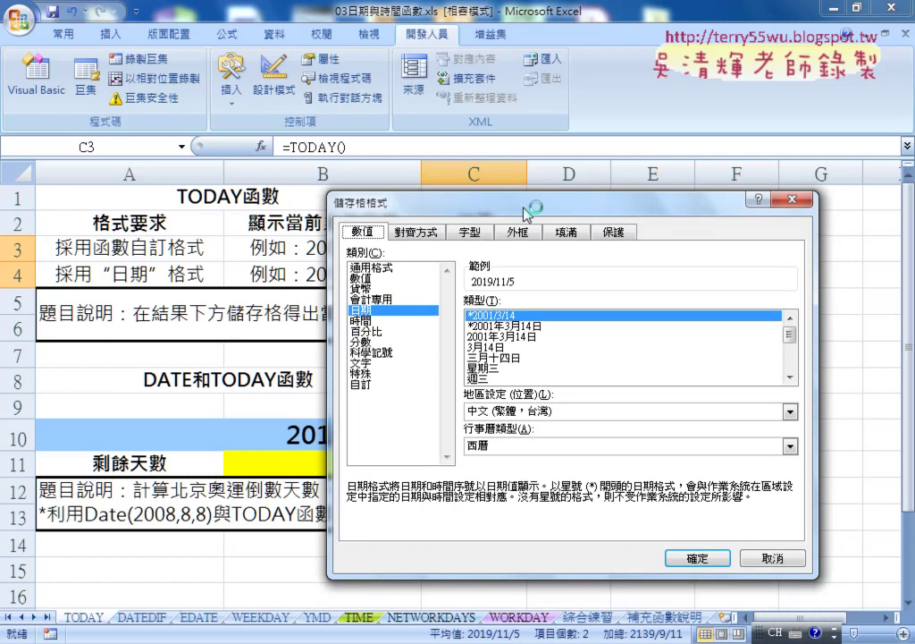
{"action": "left_click", "coordinate": [379, 322]}
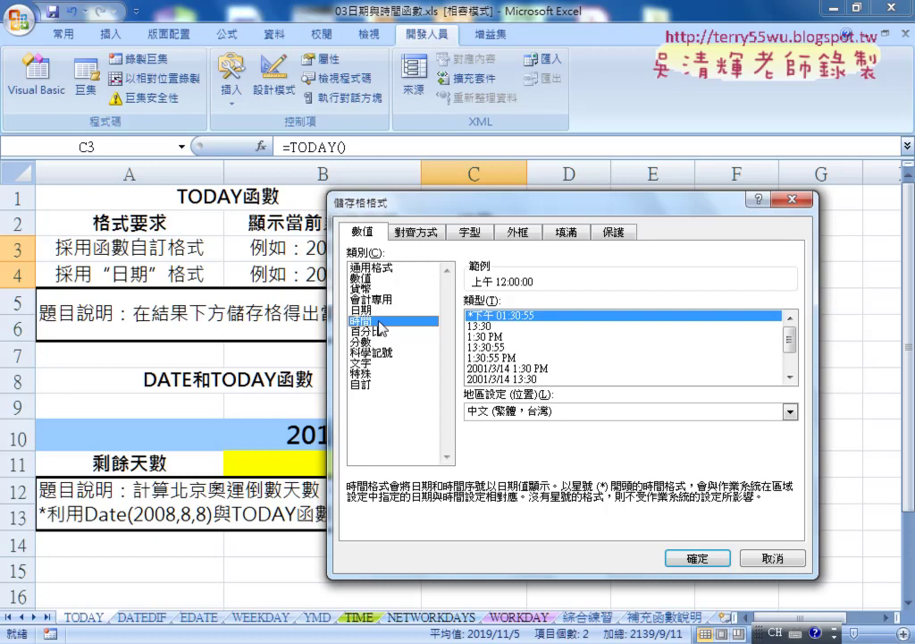
{"action": "left_click", "coordinate": [527, 368]}
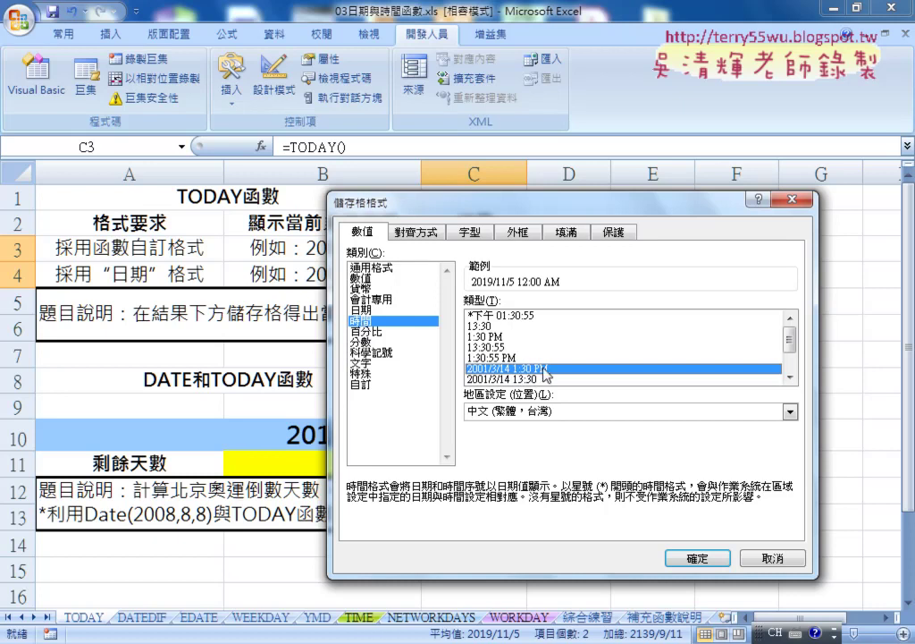
{"action": "left_click", "coordinate": [696, 556]}
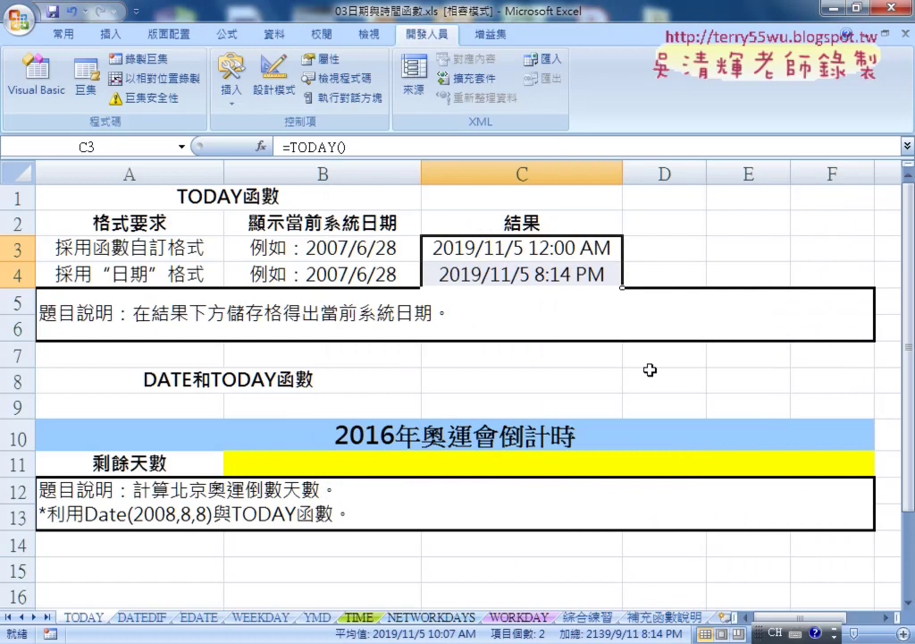
{"action": "left_click", "coordinate": [588, 272]}
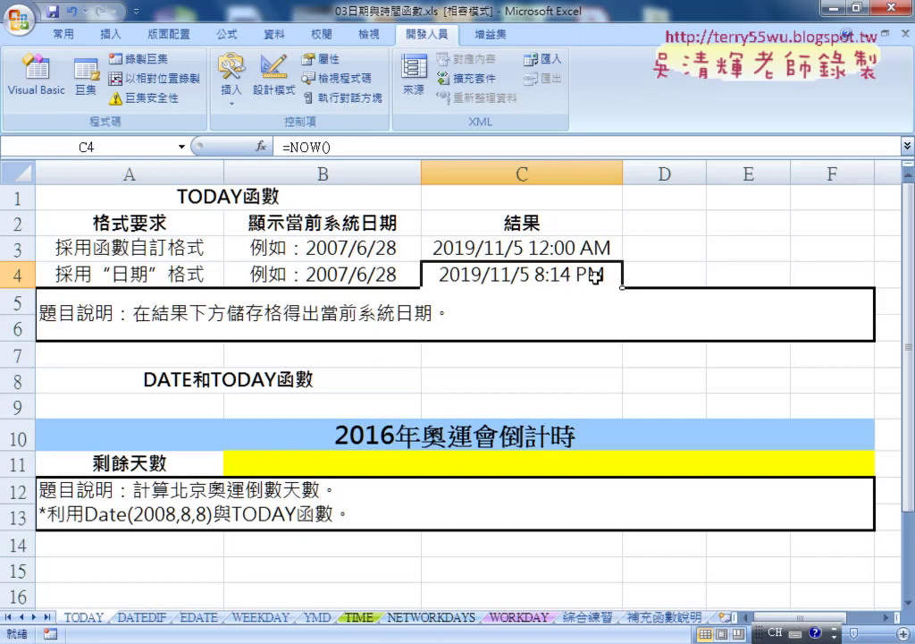
{"action": "left_click", "coordinate": [555, 248]}
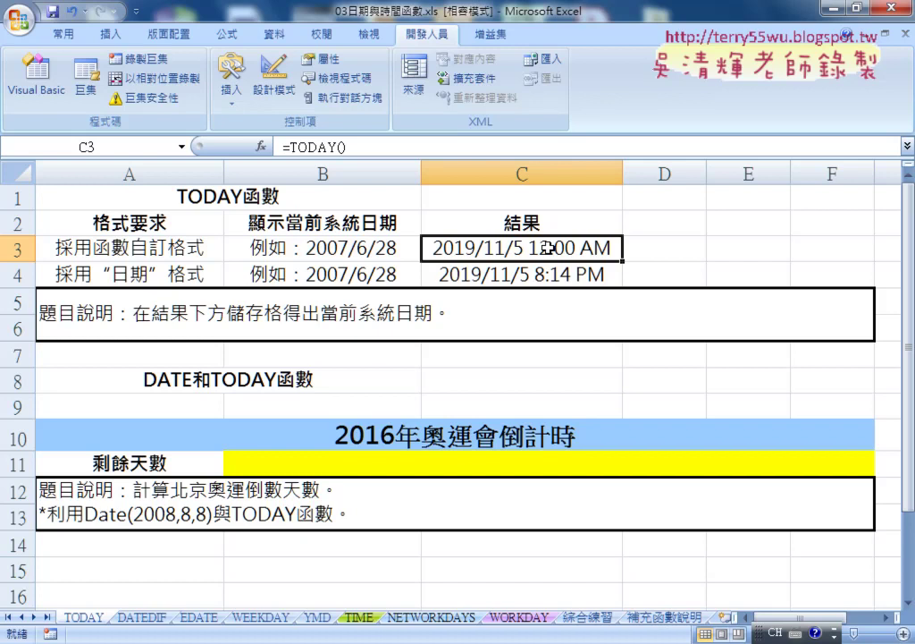
{"action": "left_click_drag", "start_coordinate": [547, 248], "coordinate": [542, 274]}
{"action": "left_click", "coordinate": [531, 247]}
{"action": "left_click_drag", "start_coordinate": [580, 249], "coordinate": [564, 274]}
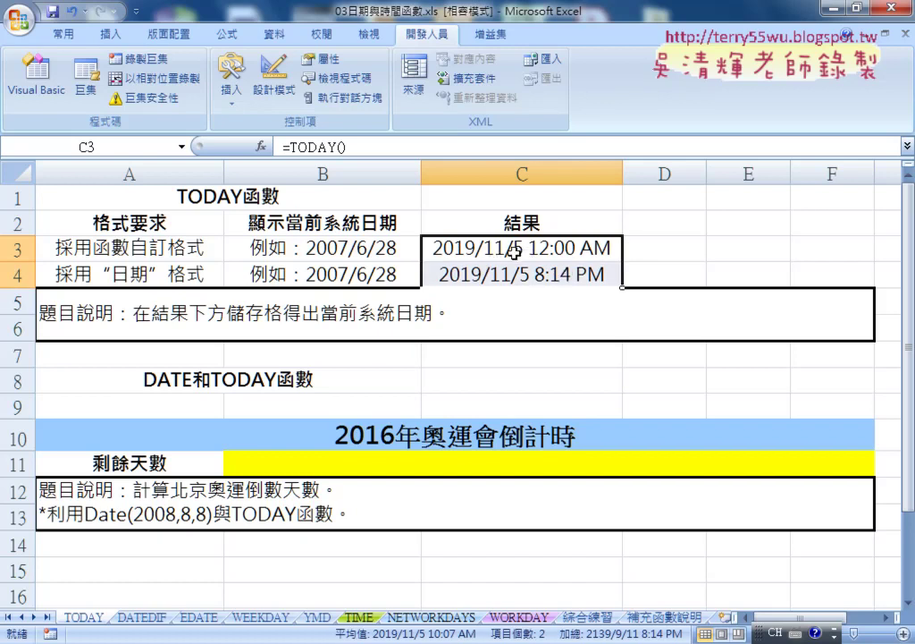
Set C3:C4 to General format, revealing serial numbers 43774 and 43774.84332.
{"action": "right_click", "coordinate": [517, 255]}
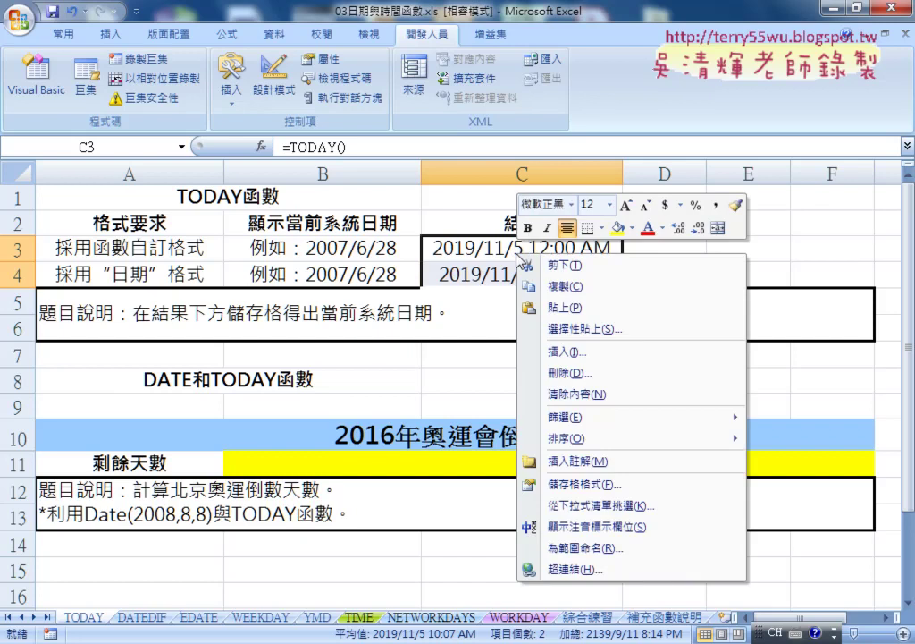
{"action": "left_click", "coordinate": [593, 483]}
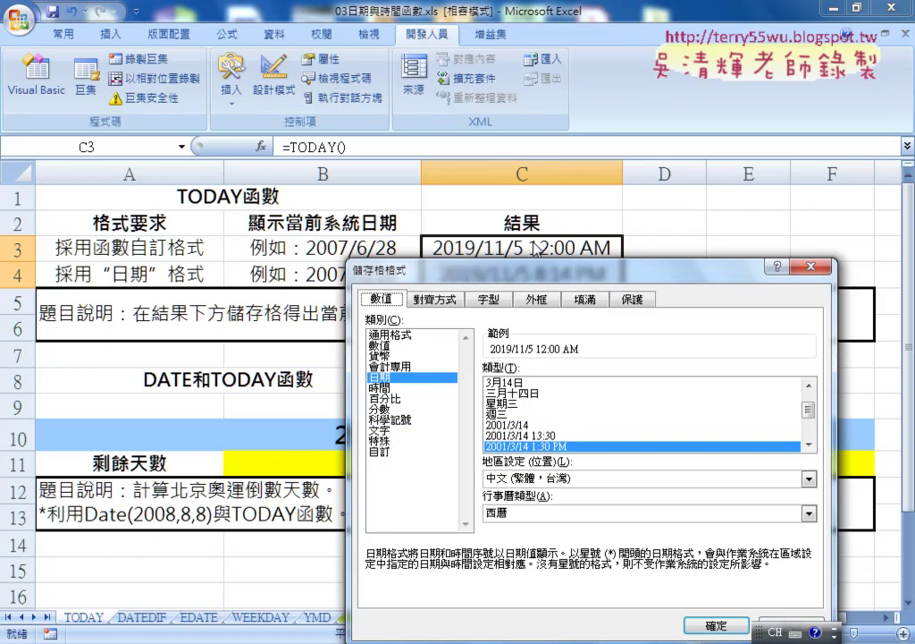
{"action": "left_click", "coordinate": [381, 388]}
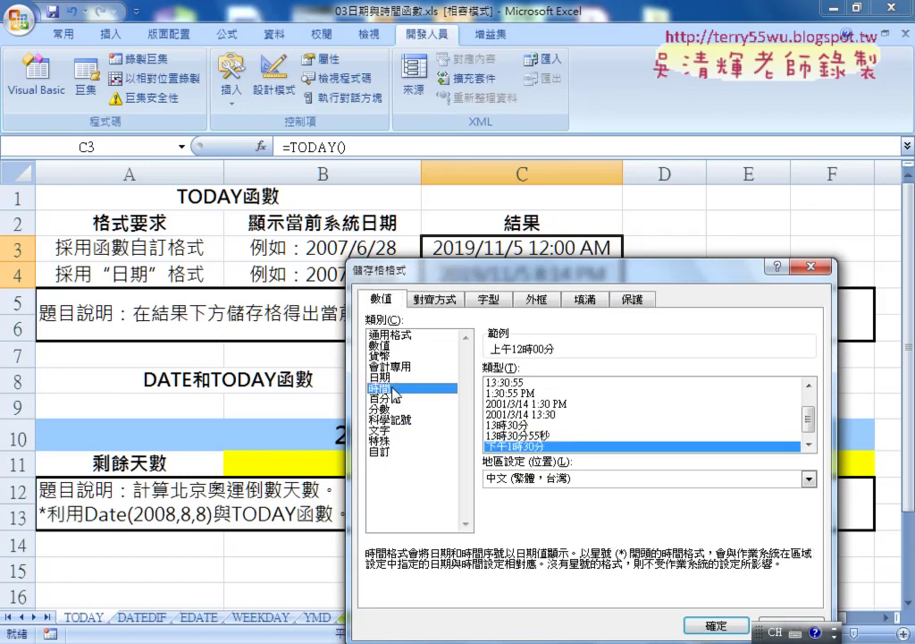
{"action": "left_click", "coordinate": [544, 404]}
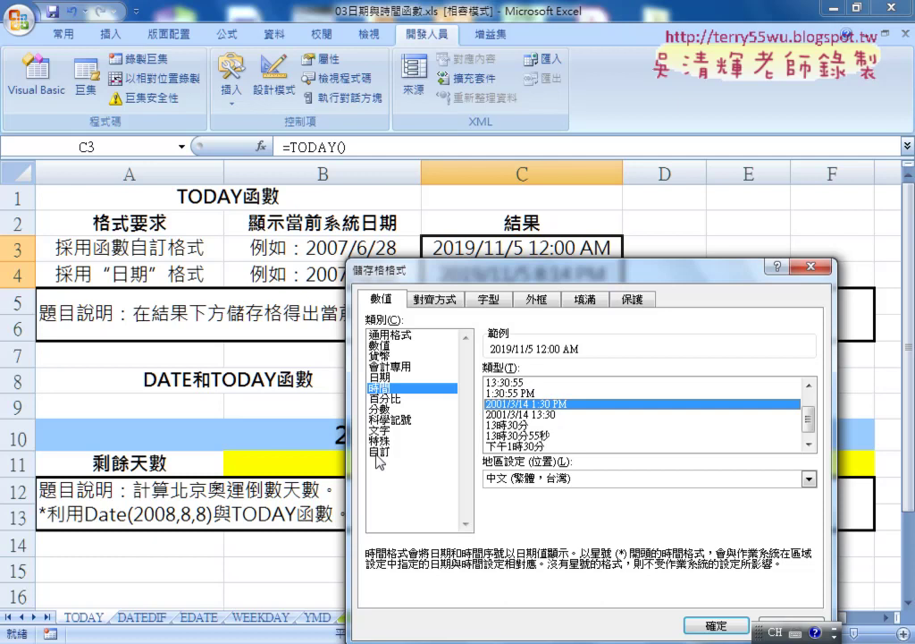
{"action": "left_click", "coordinate": [395, 337]}
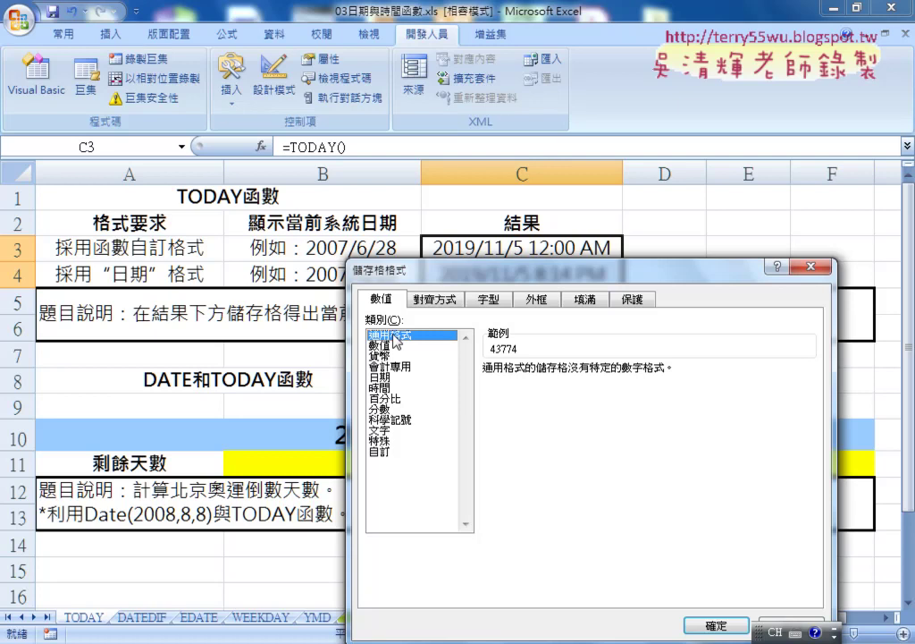
{"action": "left_click", "coordinate": [706, 629]}
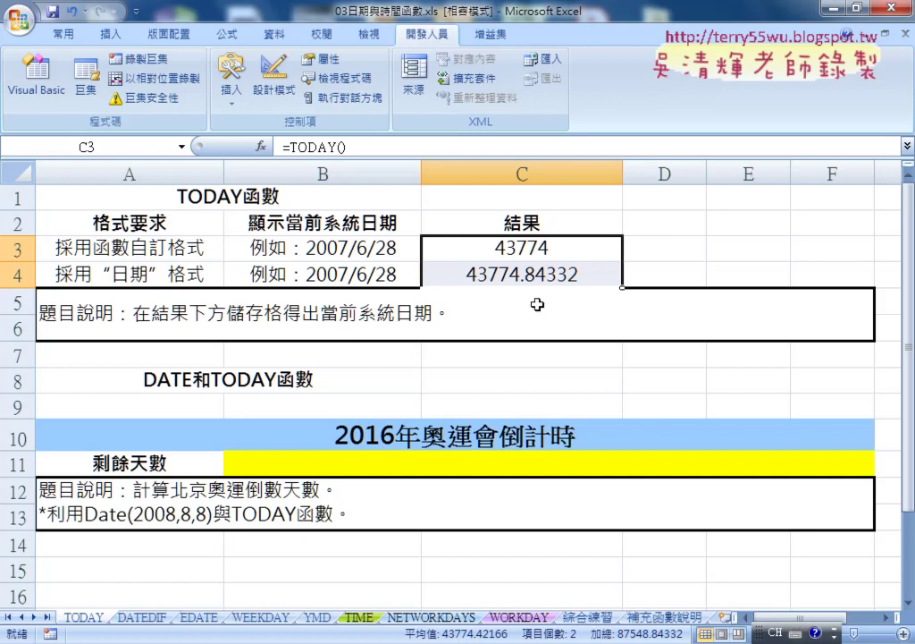
{"action": "left_click", "coordinate": [569, 253]}
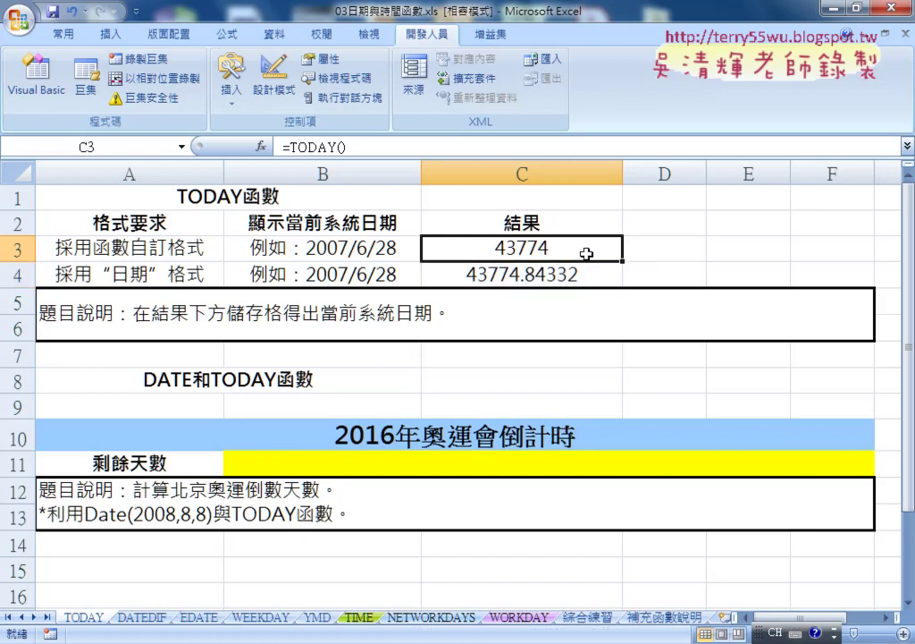
{"action": "left_click", "coordinate": [590, 276]}
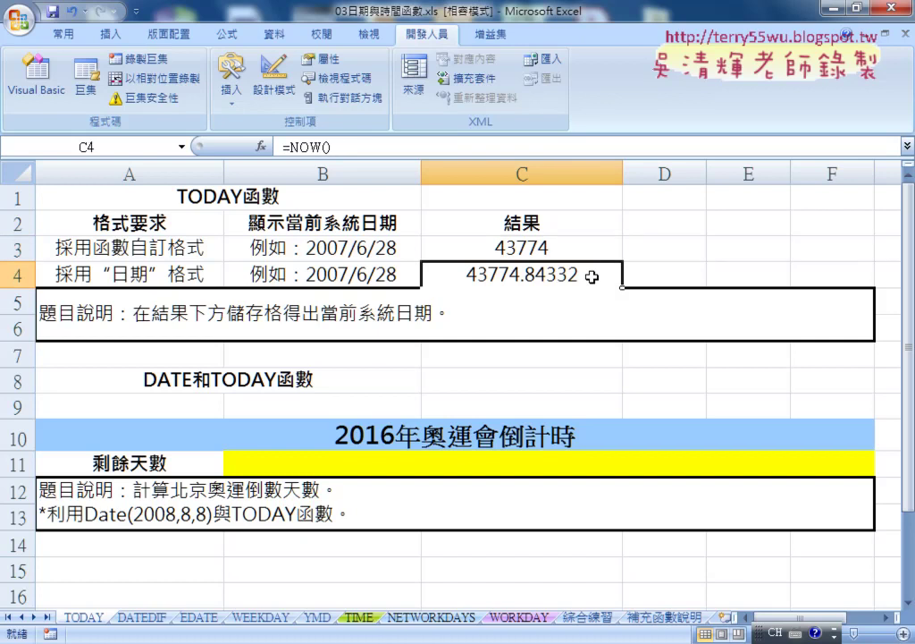
{"action": "key", "text": "ctrl+space"}
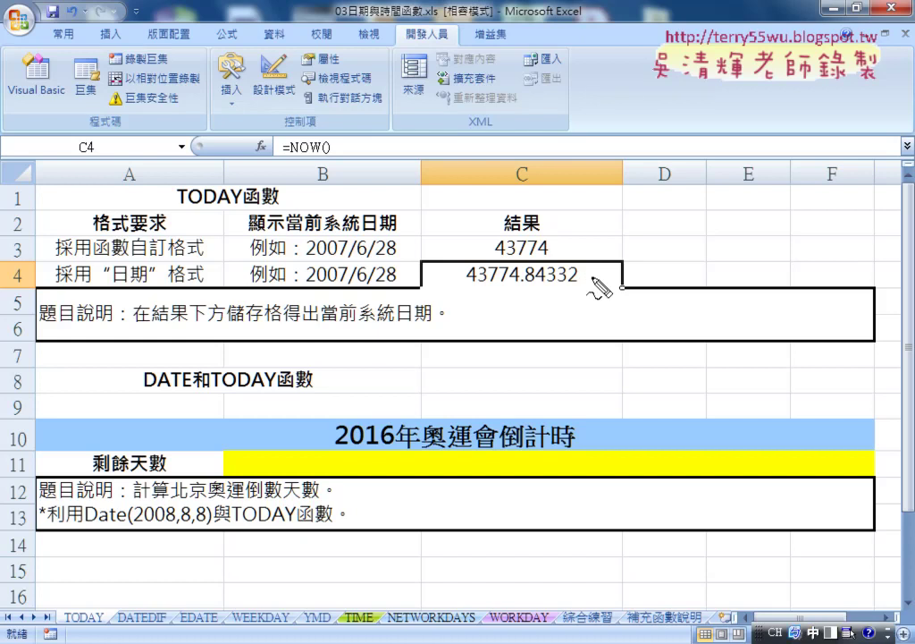
{"action": "mouse_move", "coordinate": [524, 261]}
{"action": "left_mouse_down"}
{"action": "mouse_move", "coordinate": [524, 288]}
{"action": "mouse_move", "coordinate": [548, 255]}
{"action": "left_mouse_up"}
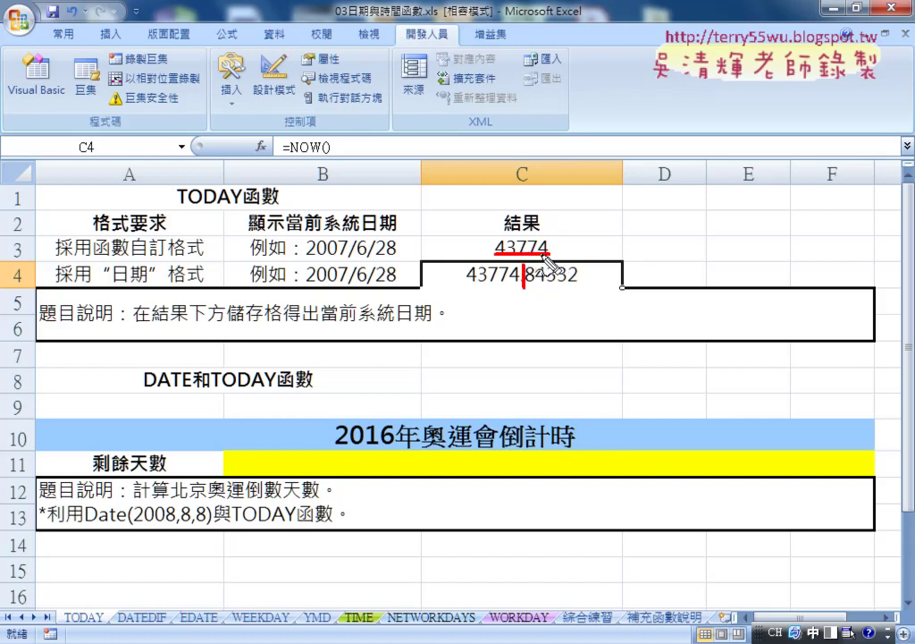
{"action": "mouse_move", "coordinate": [548, 257]}
{"action": "left_mouse_down"}
{"action": "mouse_move", "coordinate": [539, 246]}
{"action": "mouse_move", "coordinate": [556, 256]}
{"action": "left_mouse_up"}
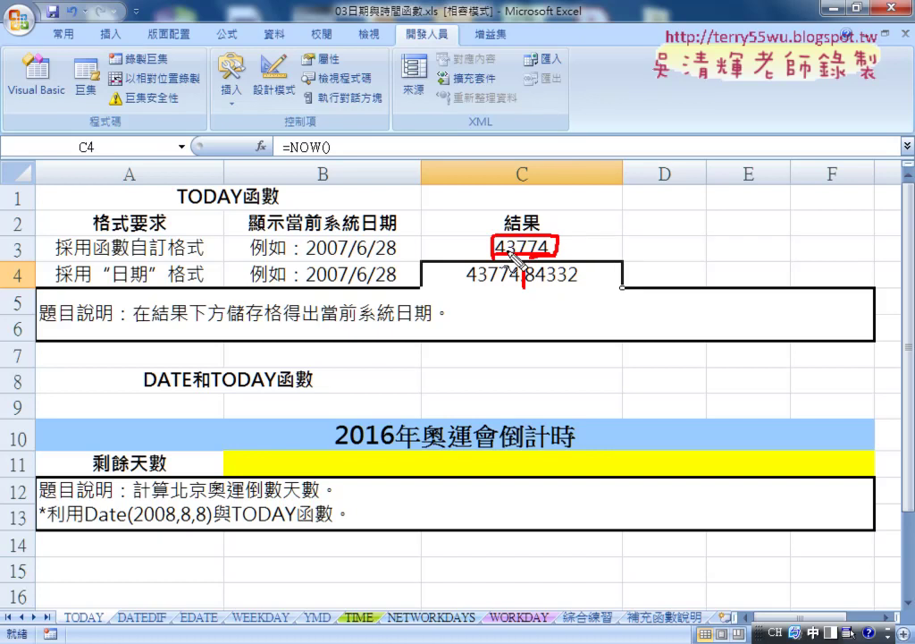
{"action": "mouse_move", "coordinate": [404, 199]}
{"action": "left_mouse_down"}
{"action": "mouse_move", "coordinate": [419, 179]}
{"action": "mouse_move", "coordinate": [422, 200]}
{"action": "mouse_move", "coordinate": [438, 182]}
{"action": "mouse_move", "coordinate": [458, 186]}
{"action": "mouse_move", "coordinate": [463, 204]}
{"action": "mouse_move", "coordinate": [515, 198]}
{"action": "left_mouse_up"}
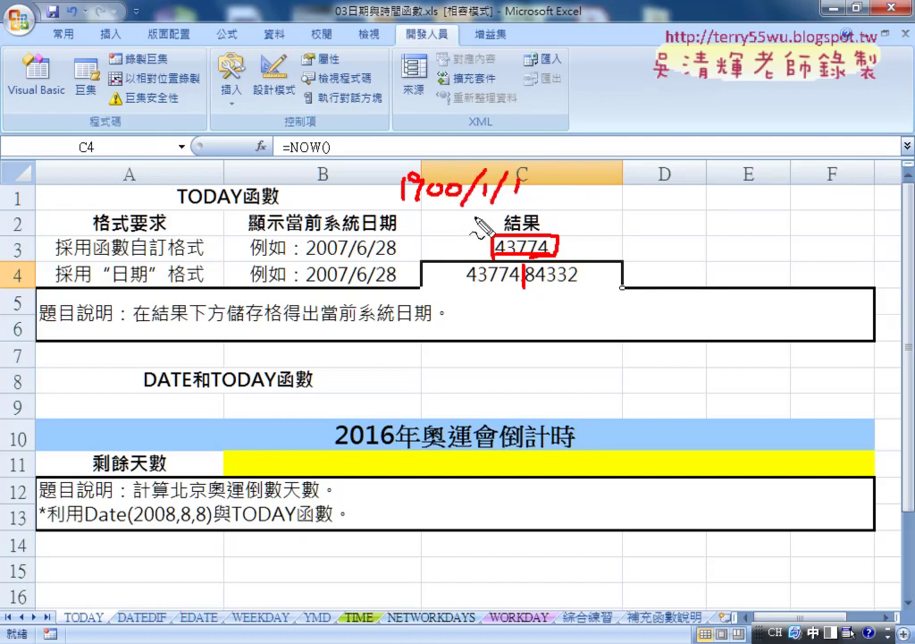
{"action": "left_click_drag", "start_coordinate": [379, 214], "coordinate": [516, 207]}
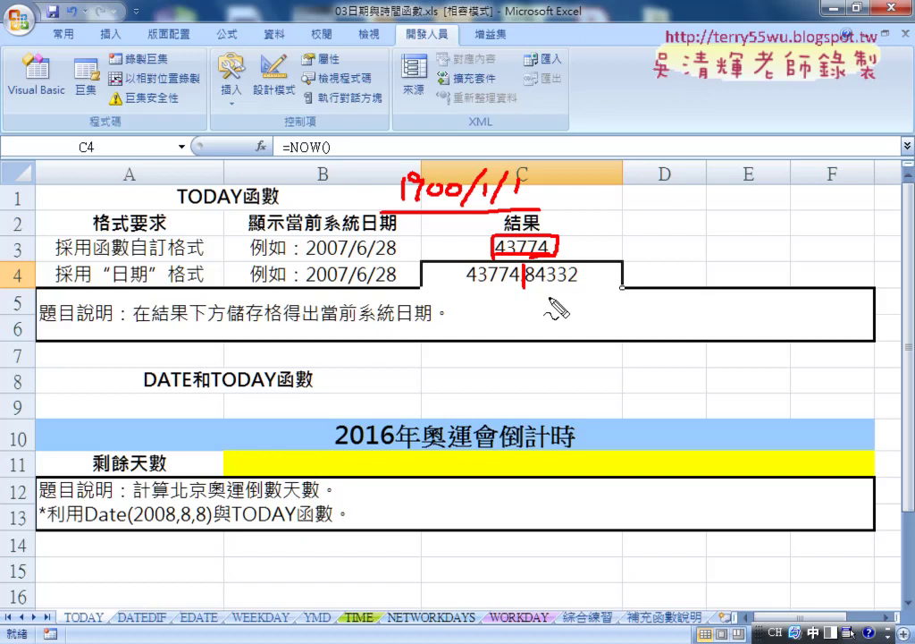
{"action": "left_click_drag", "start_coordinate": [436, 213], "coordinate": [485, 246]}
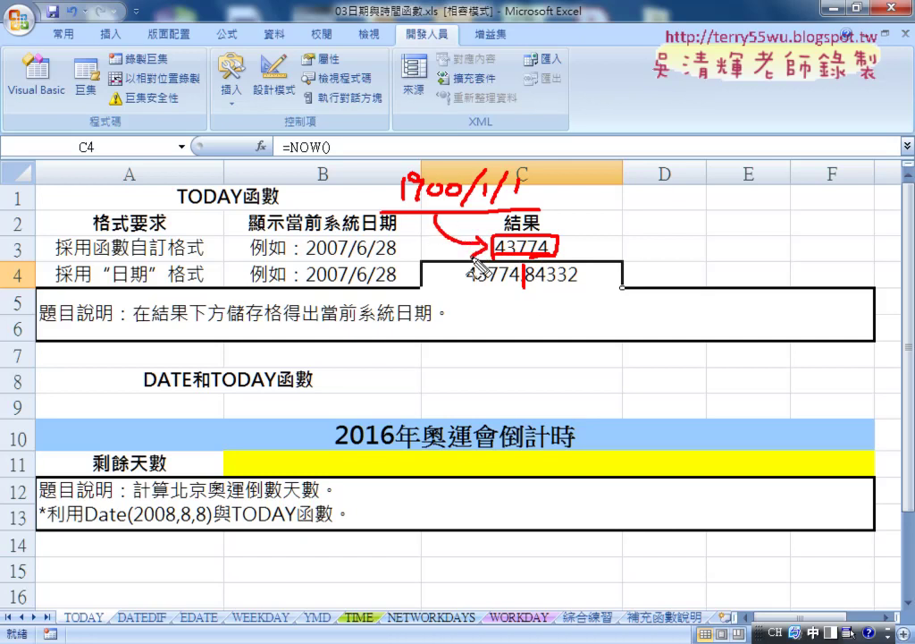
{"action": "key", "text": "Escape"}
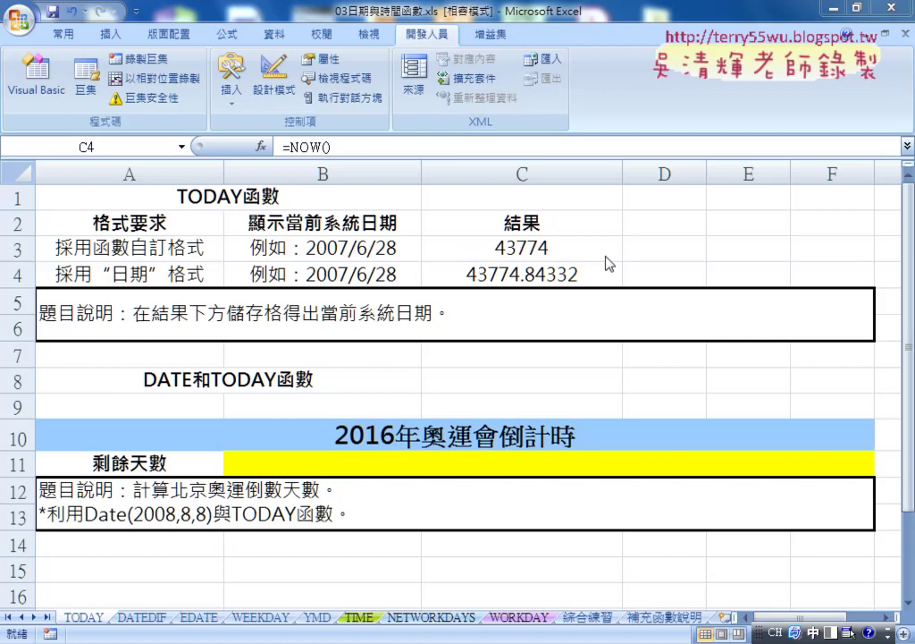
Enter the date 1900/1/1 in cell D2.
{"action": "left_click", "coordinate": [657, 224]}
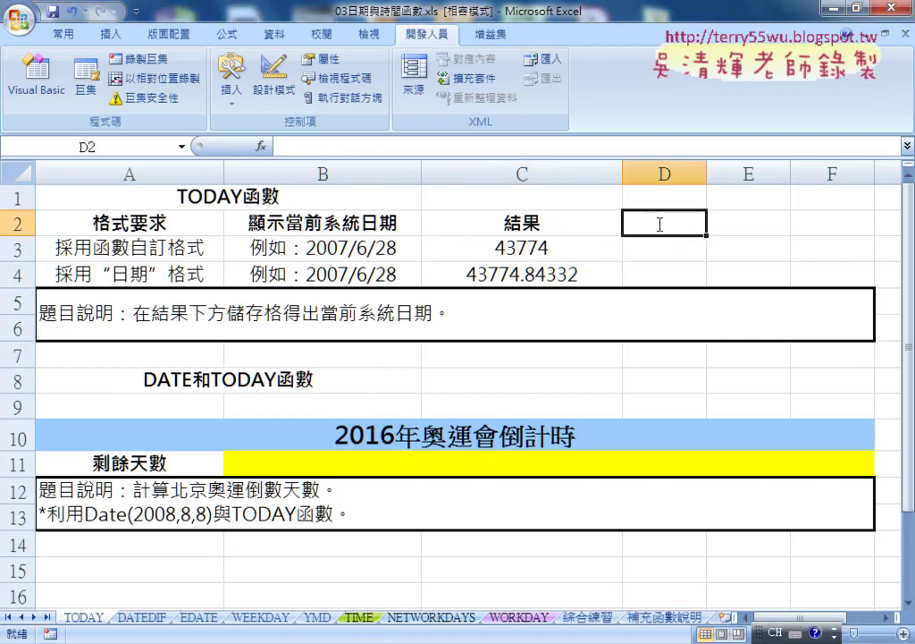
{"action": "type", "text": "1+"}
{"action": "key", "text": "BackSpace"}
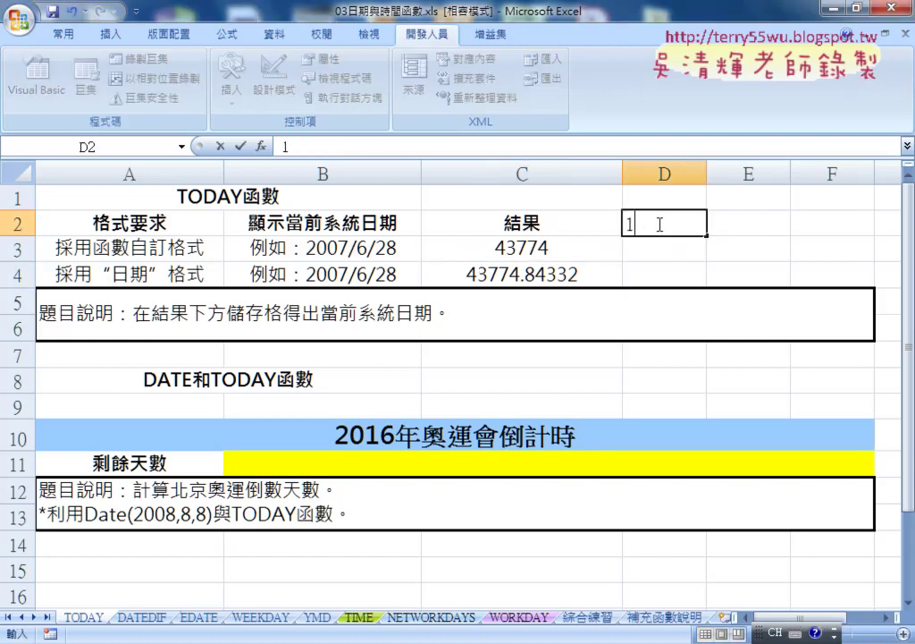
{"action": "type", "text": "900/1"}
{"action": "type", "text": "/1"}
{"action": "left_click", "coordinate": [751, 226]}
Apply General format to D2 so it displays 1.
{"action": "right_click", "coordinate": [672, 225]}
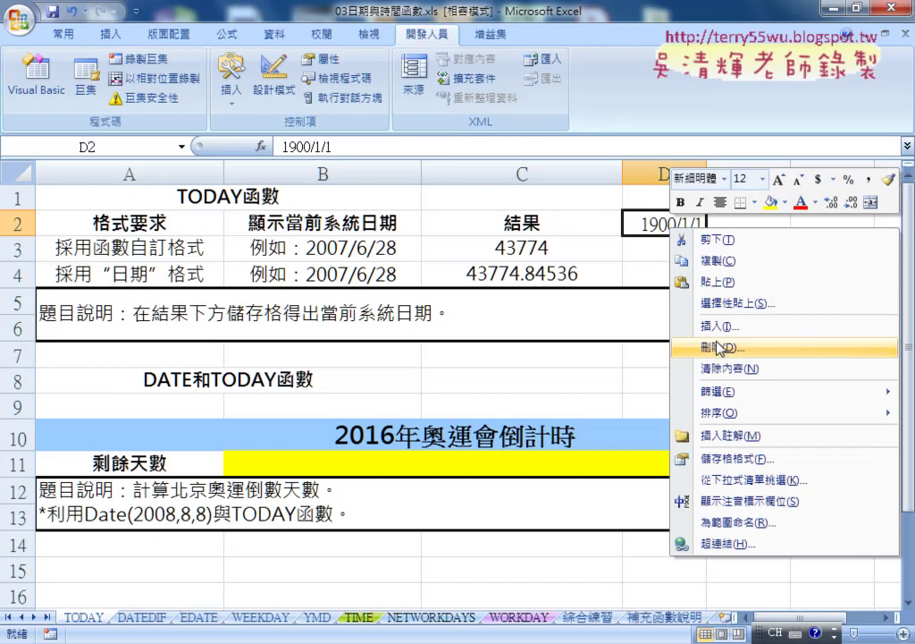
{"action": "left_click", "coordinate": [733, 457]}
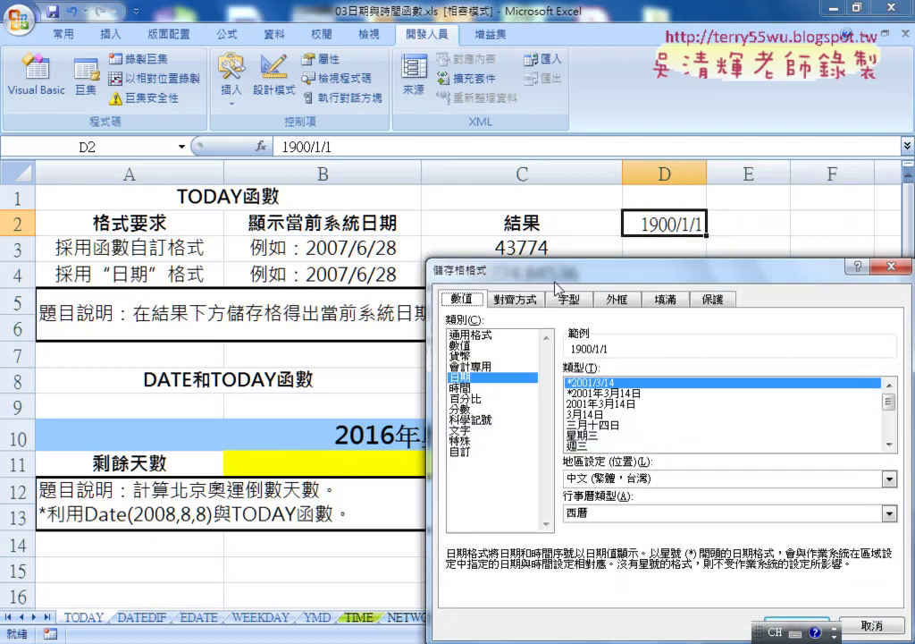
{"action": "left_click", "coordinate": [494, 336]}
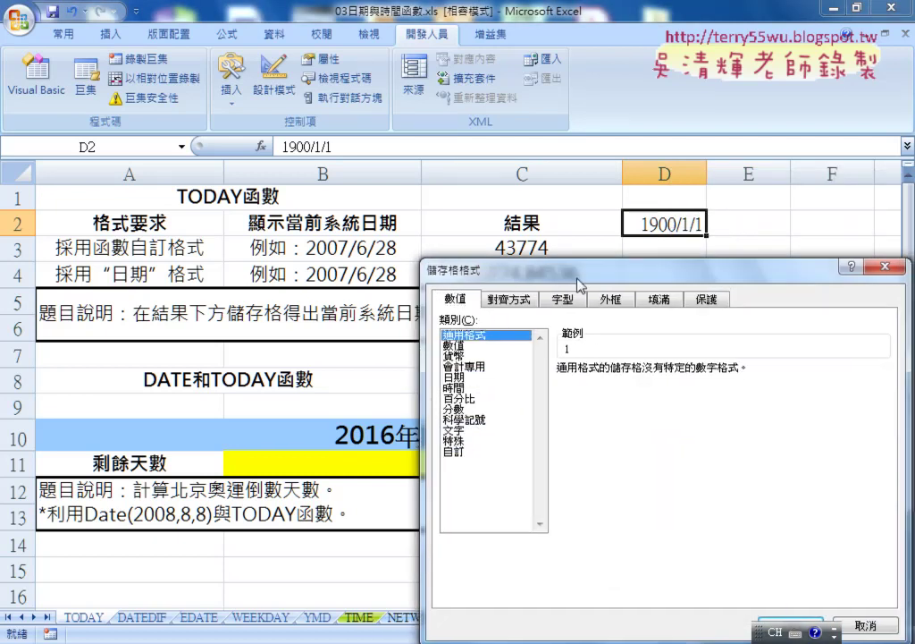
{"action": "left_click_drag", "start_coordinate": [590, 268], "coordinate": [472, 244]}
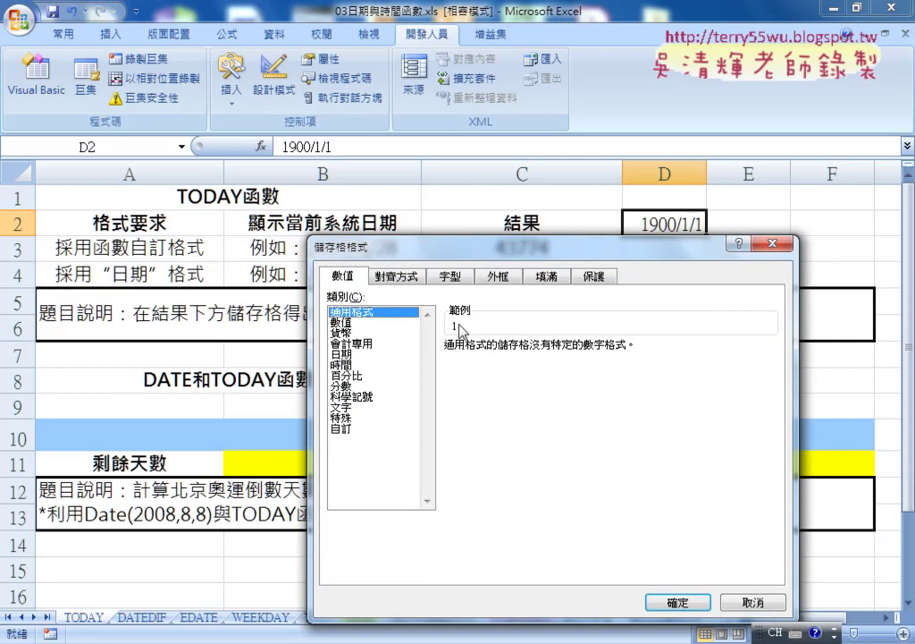
{"action": "left_click", "coordinate": [679, 603]}
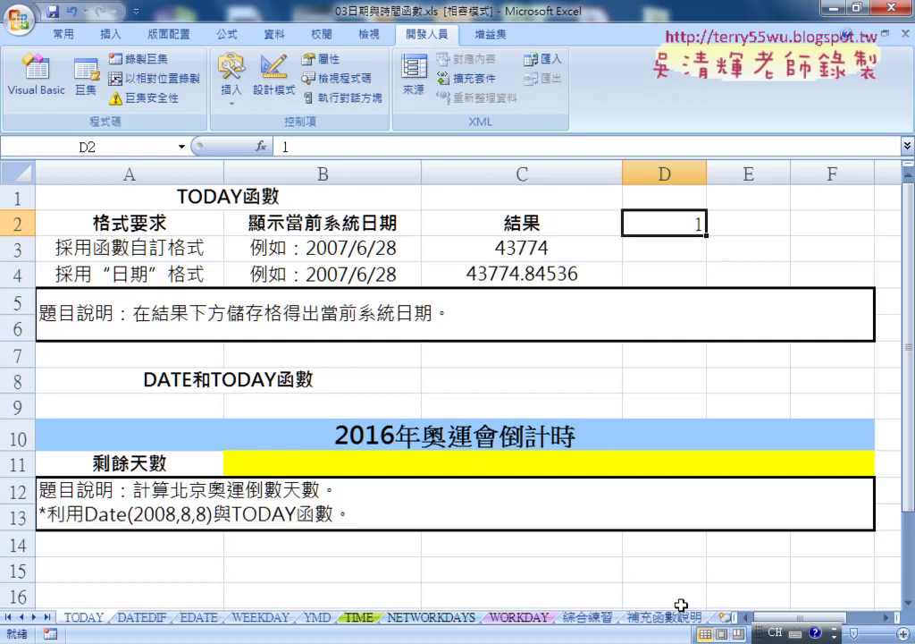
After checking C3's =TODAY() and C4's =NOW(), date-format D2 so it reads 1900/1/1.
{"action": "left_click", "coordinate": [547, 273]}
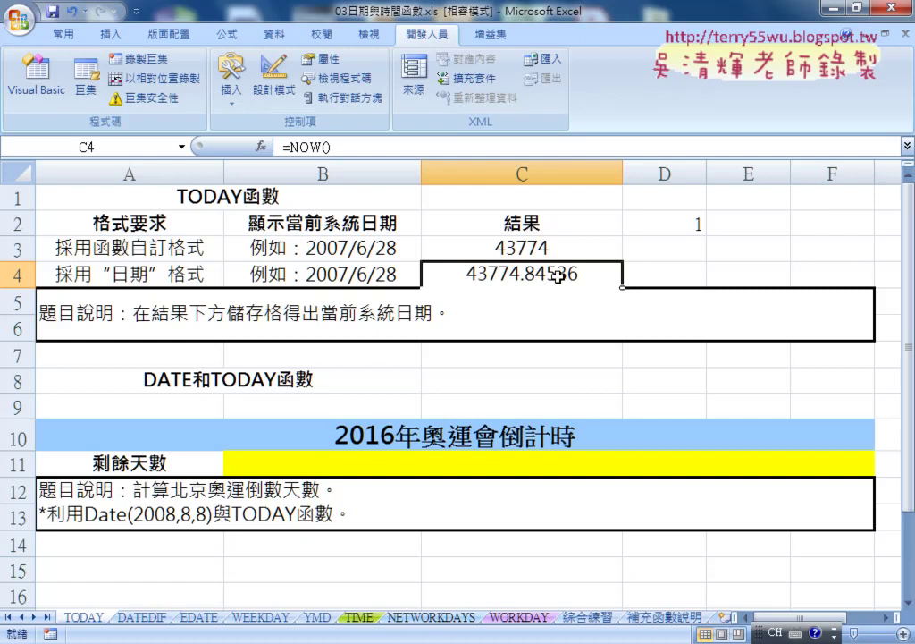
{"action": "left_click", "coordinate": [690, 225]}
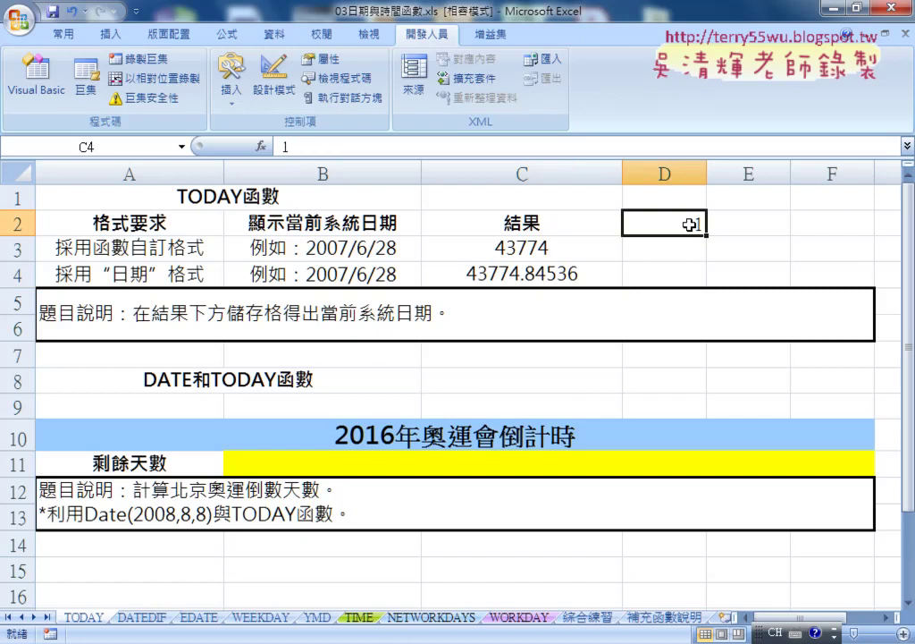
{"action": "left_click_drag", "start_coordinate": [524, 247], "coordinate": [563, 275]}
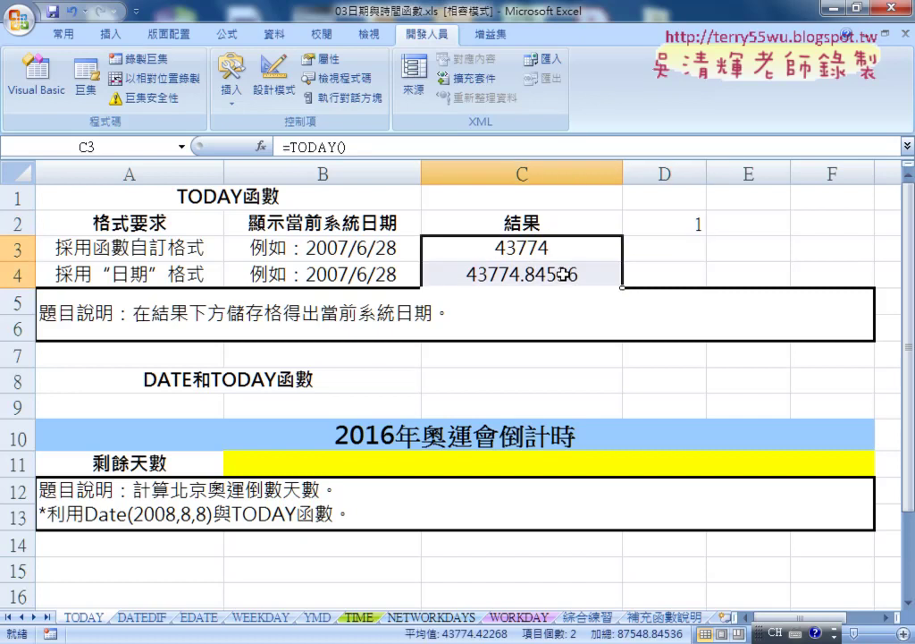
{"action": "left_click", "coordinate": [486, 249]}
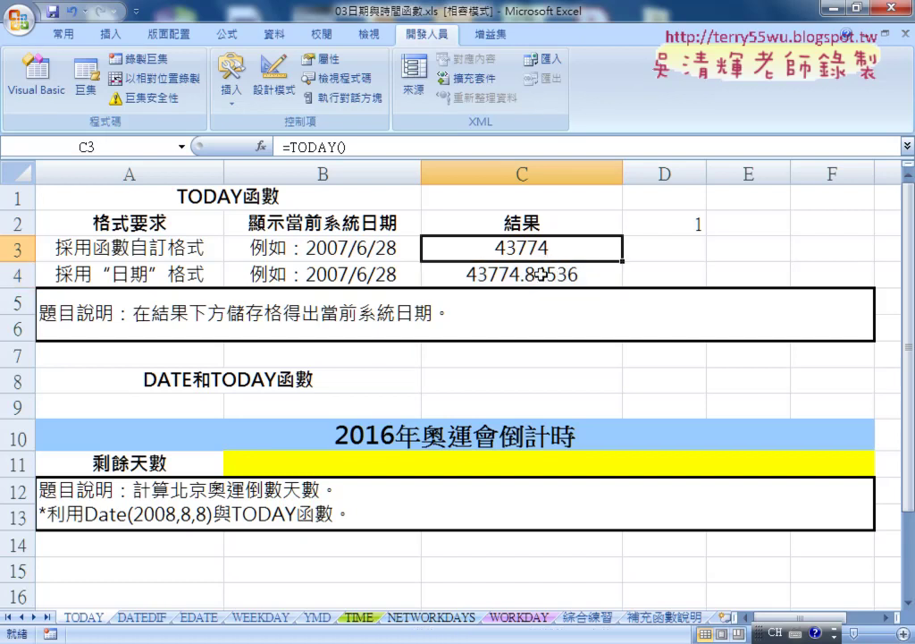
{"action": "left_click", "coordinate": [516, 275]}
{"action": "left_click", "coordinate": [696, 224]}
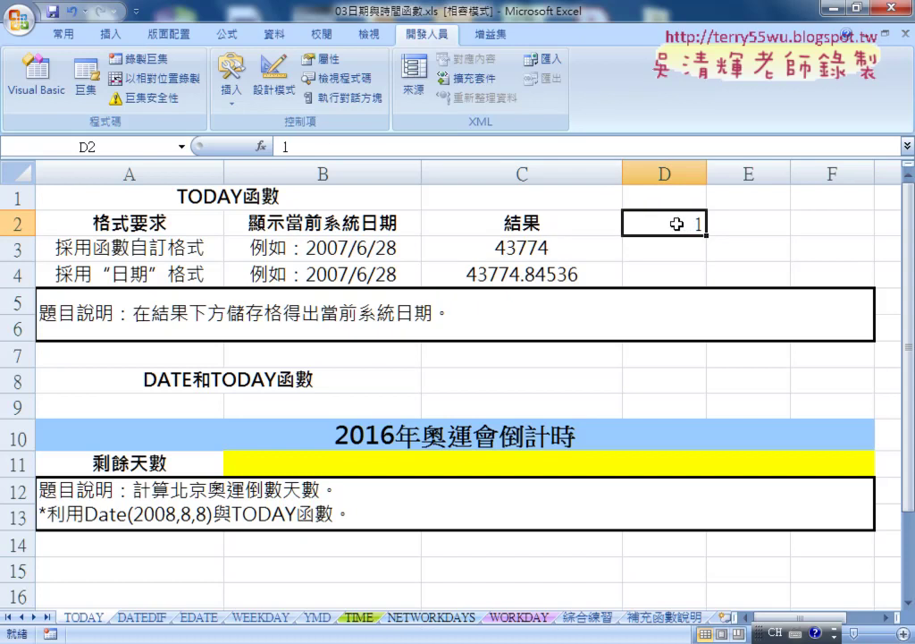
{"action": "key", "text": "ctrl+shift+3"}
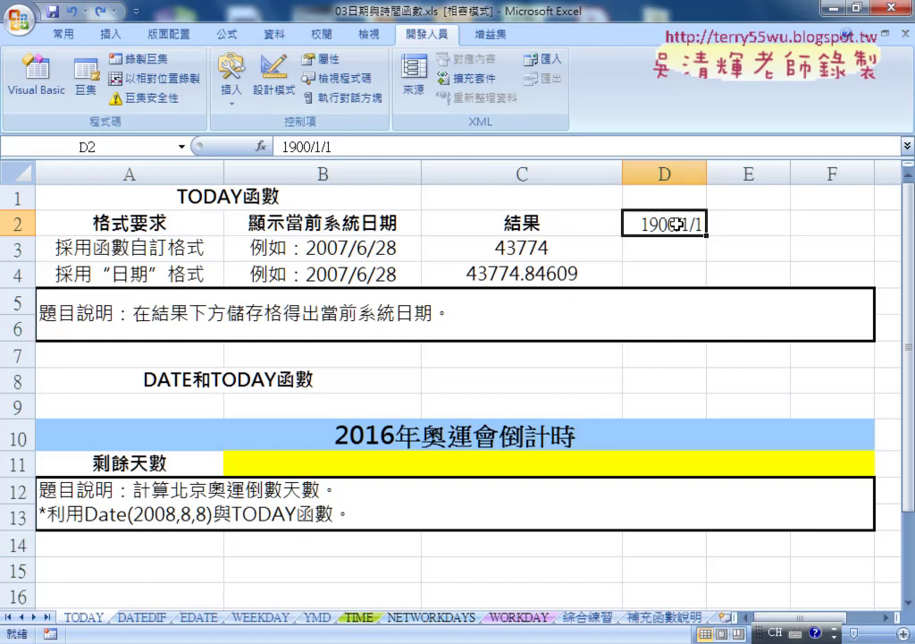
Edit D2's year from 1900 to 1899, making it 1899/1/1.
{"action": "double_click", "coordinate": [652, 225]}
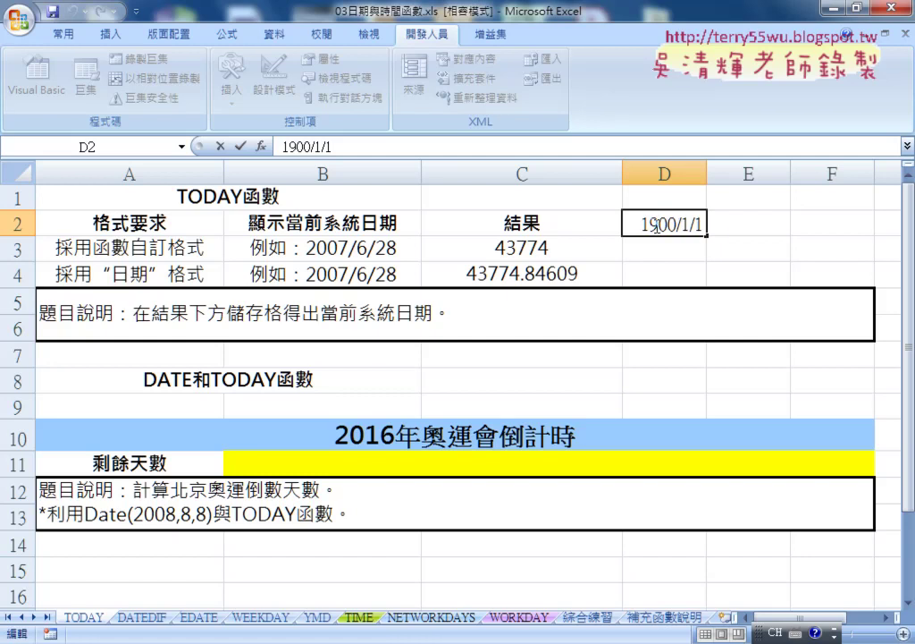
{"action": "left_click_drag", "start_coordinate": [648, 224], "coordinate": [683, 225]}
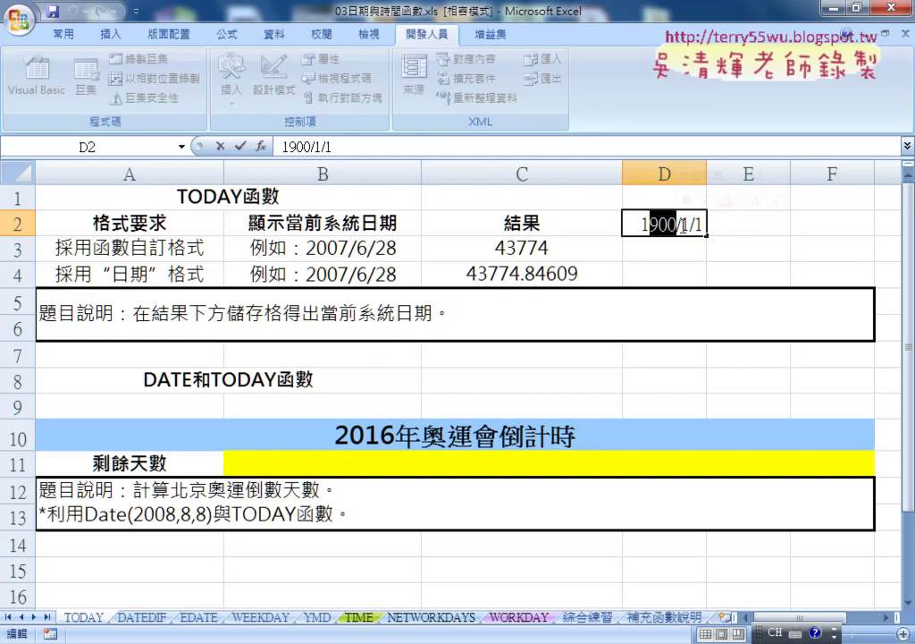
{"action": "type", "text": "899"}
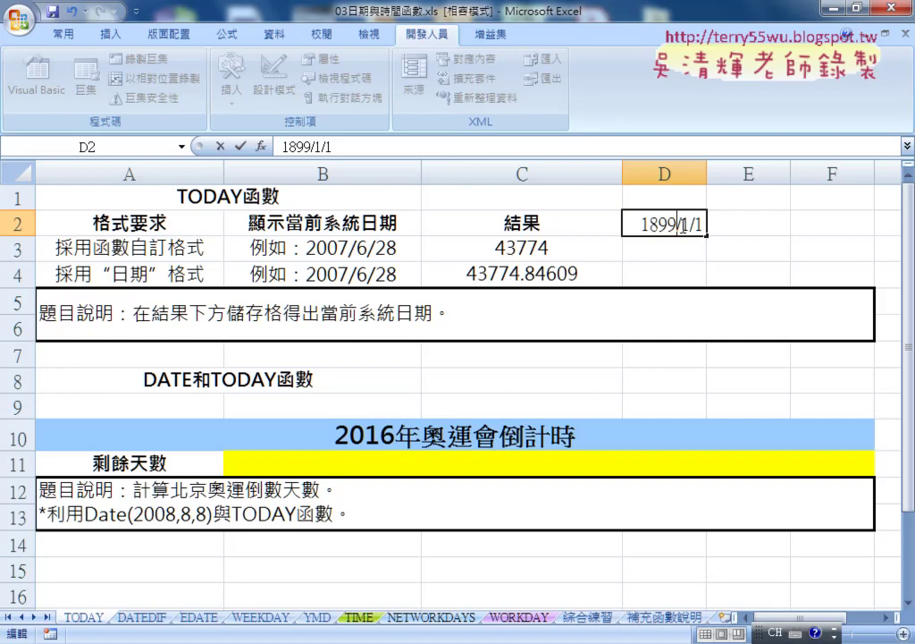
{"action": "key", "text": "Return"}
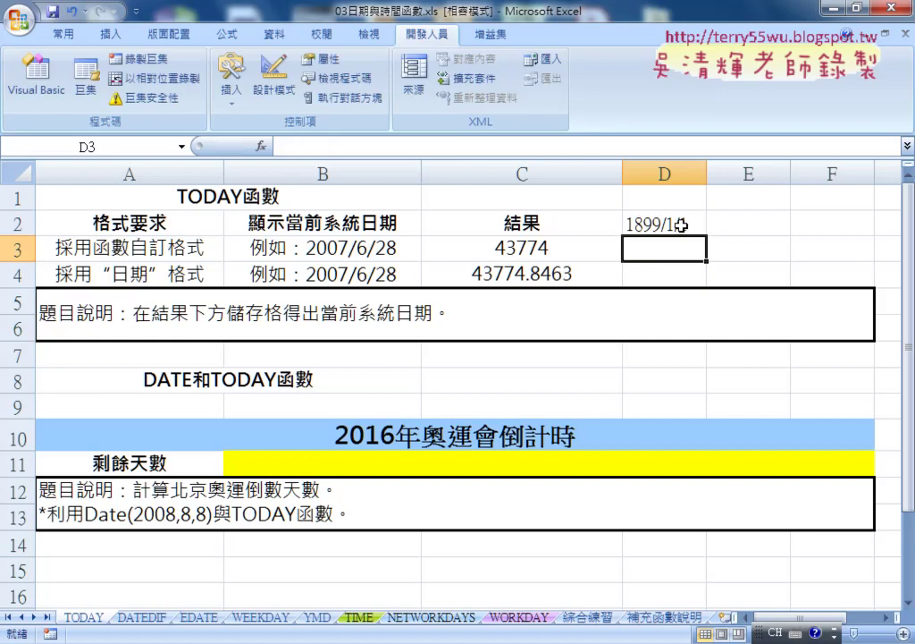
Confirm in Format Cells that D2 is still General, closing without changes.
{"action": "left_click", "coordinate": [681, 225]}
{"action": "right_click", "coordinate": [681, 225]}
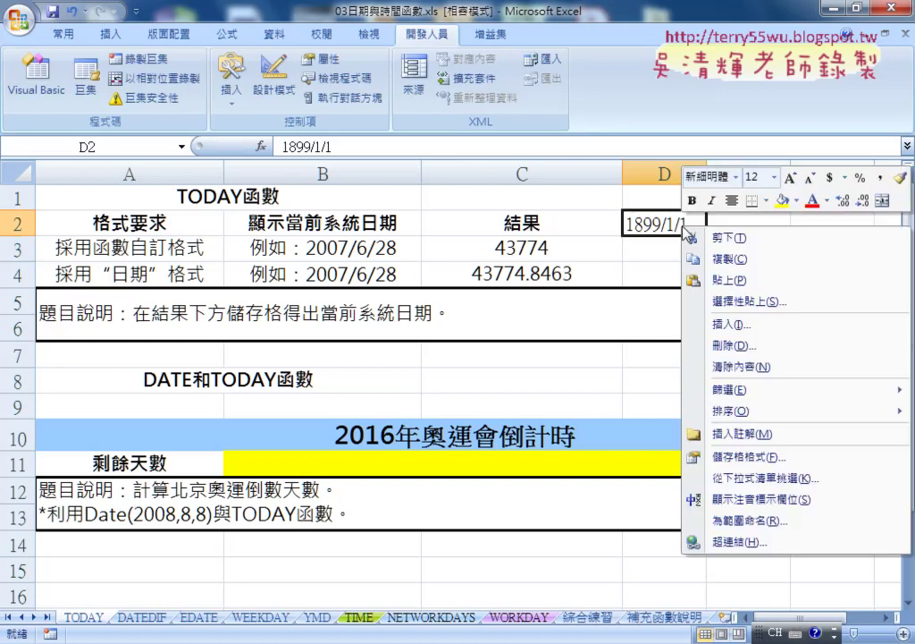
{"action": "left_click", "coordinate": [746, 458]}
{"action": "left_click", "coordinate": [461, 263]}
{"action": "mouse_move", "coordinate": [551, 228]}
{"action": "left_mouse_down"}
{"action": "mouse_move", "coordinate": [542, 284]}
{"action": "mouse_move", "coordinate": [455, 267]}
{"action": "left_mouse_up"}
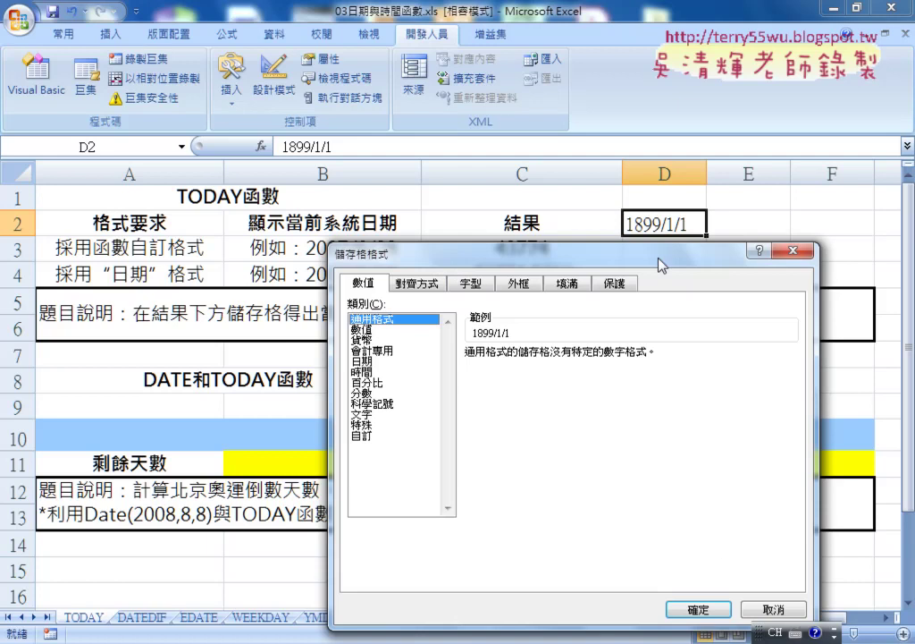
{"action": "left_click", "coordinate": [699, 610]}
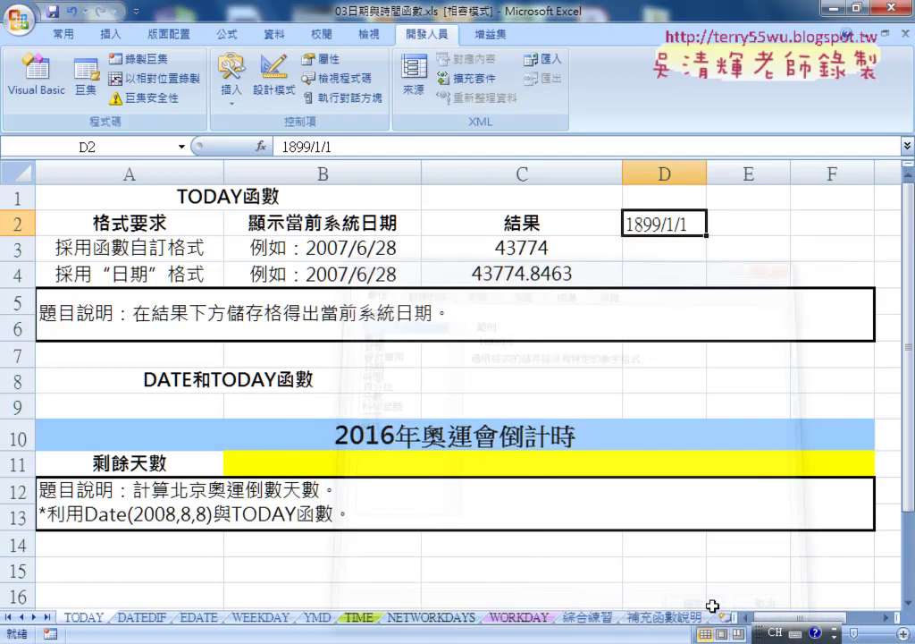
Delete the 1899/1/1 entry from D2 and select C3:C4.
{"action": "right_click", "coordinate": [658, 225]}
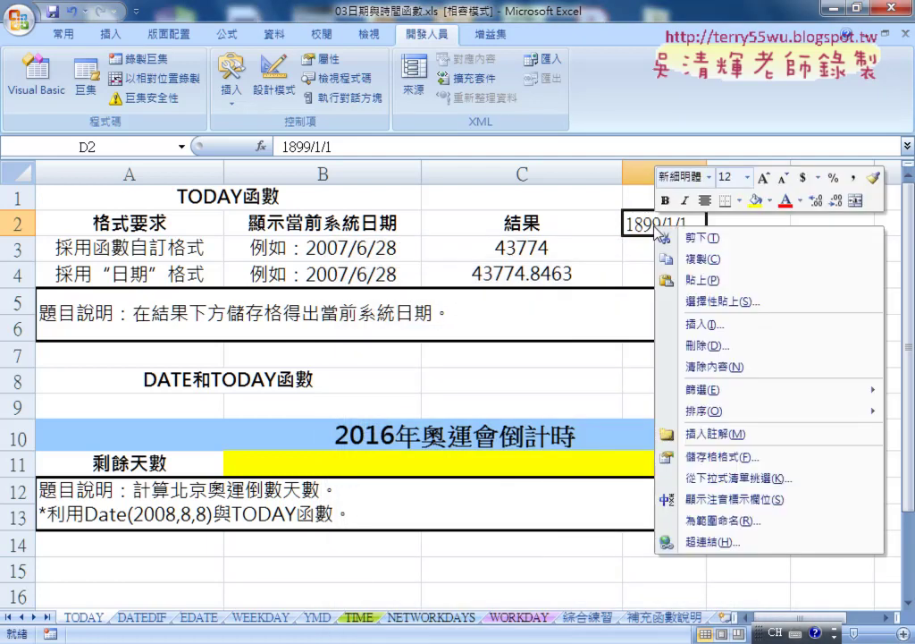
{"action": "left_click", "coordinate": [697, 456]}
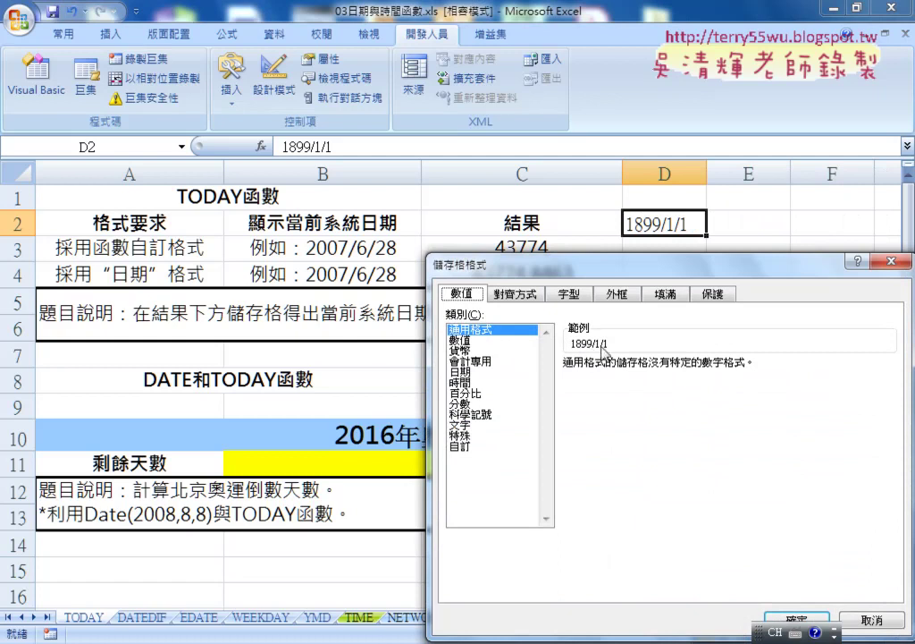
{"action": "left_click", "coordinate": [815, 620]}
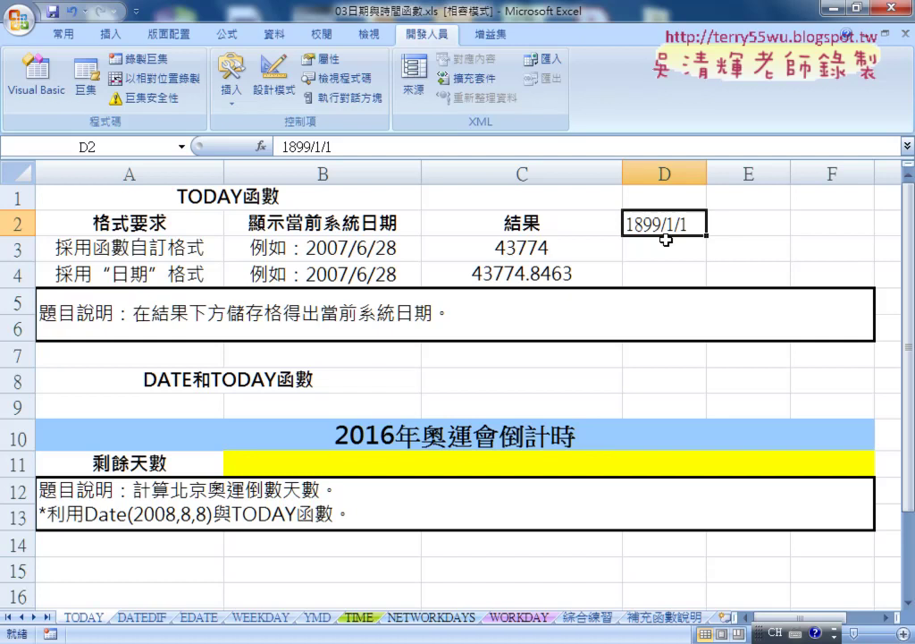
{"action": "key", "text": "Delete"}
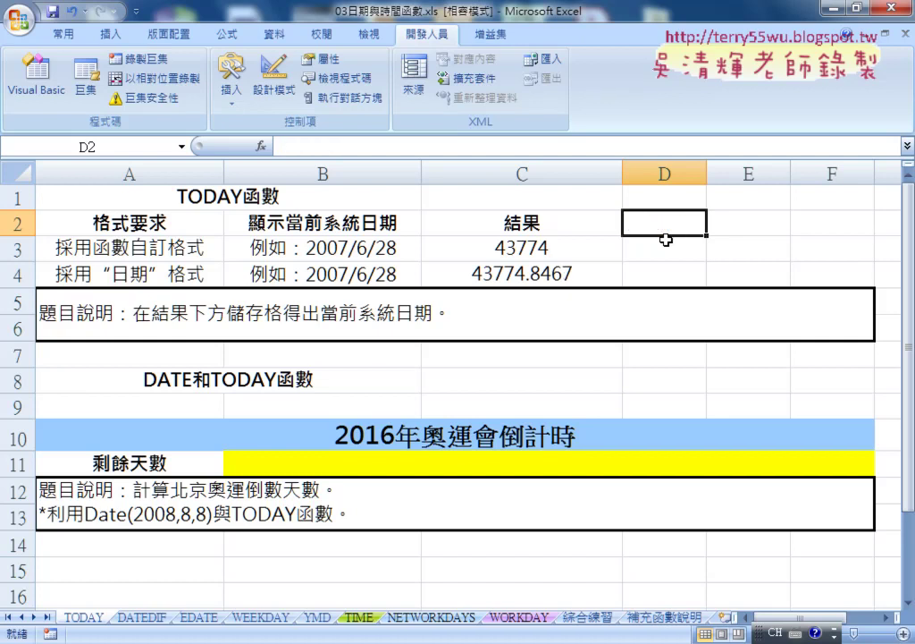
{"action": "left_click_drag", "start_coordinate": [536, 248], "coordinate": [536, 273]}
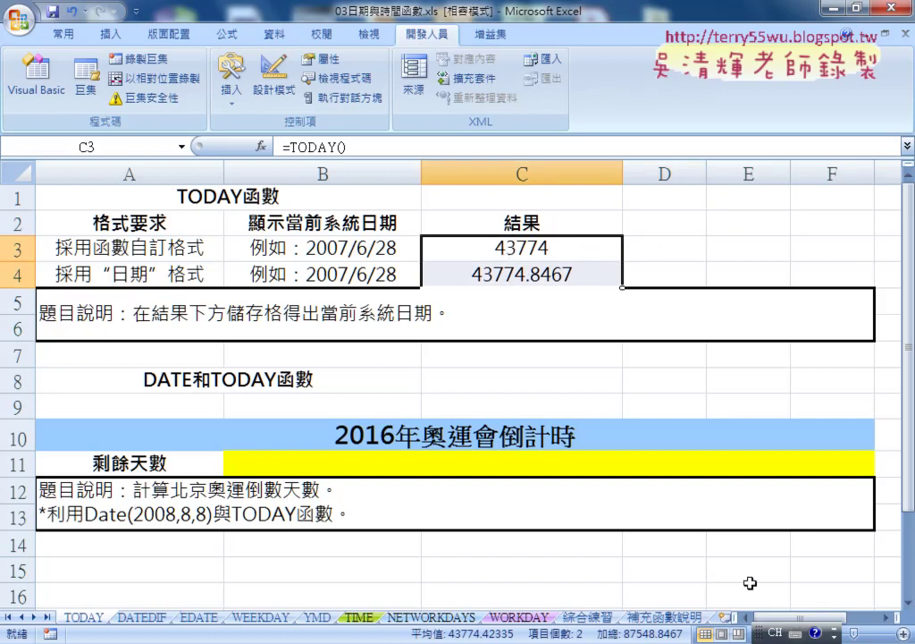
{"action": "left_click", "coordinate": [588, 616]}
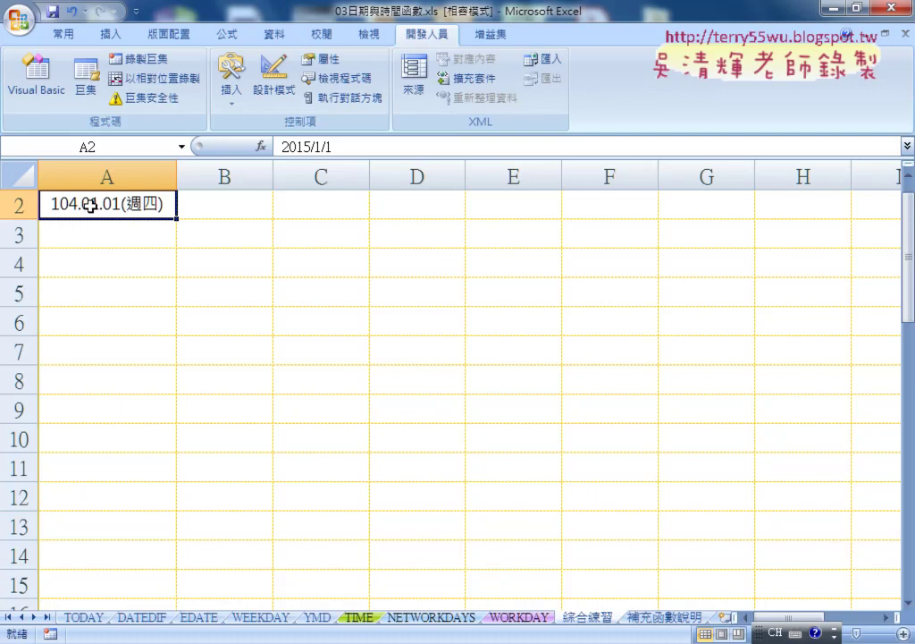
{"action": "left_click", "coordinate": [90, 617]}
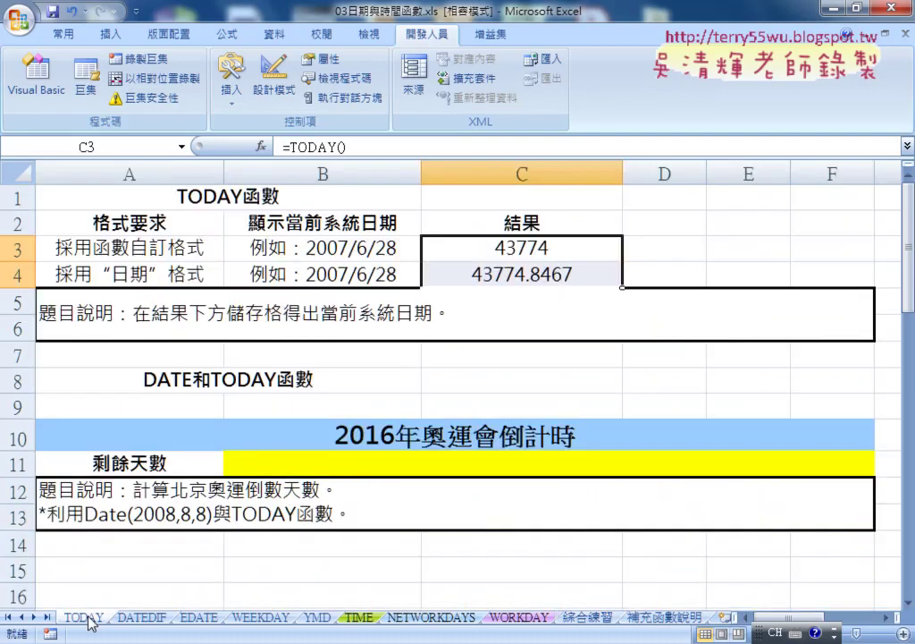
{"action": "left_click_drag", "start_coordinate": [474, 245], "coordinate": [474, 274]}
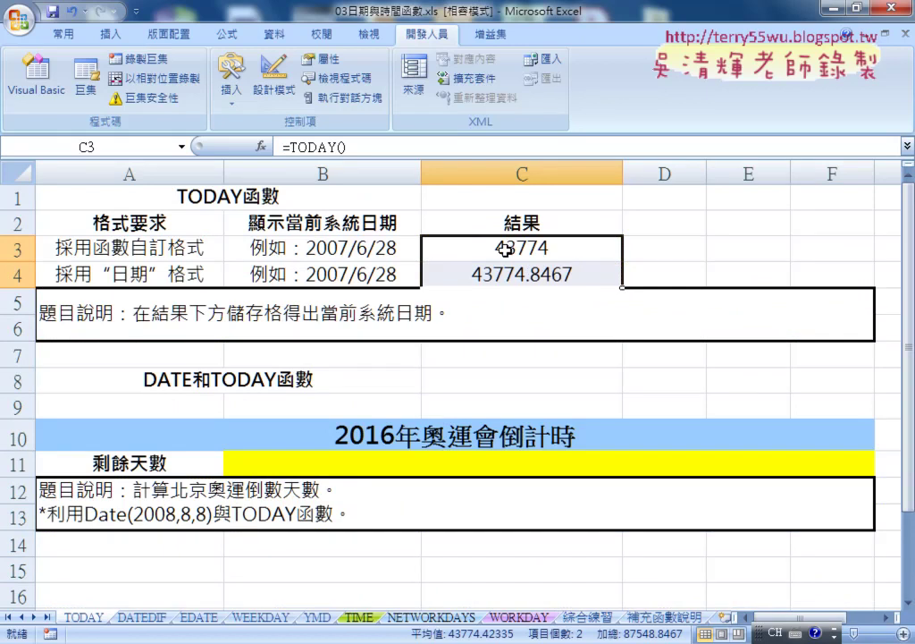
Choose the Date category with the 中華民國曆 calendar for C3:C4 in Format Cells.
{"action": "right_click", "coordinate": [505, 250]}
{"action": "left_click", "coordinate": [590, 483]}
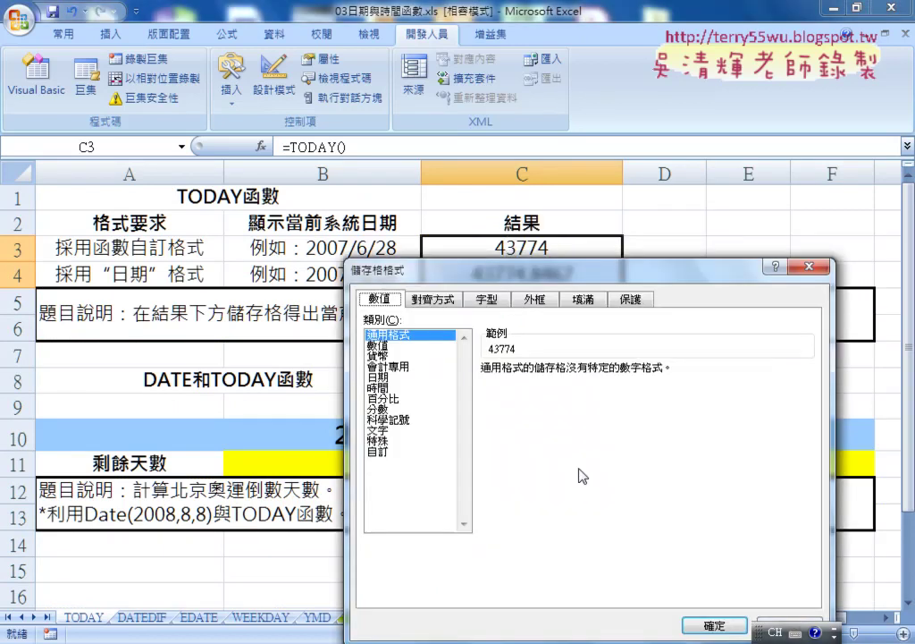
{"action": "left_click_drag", "start_coordinate": [516, 278], "coordinate": [176, 122]}
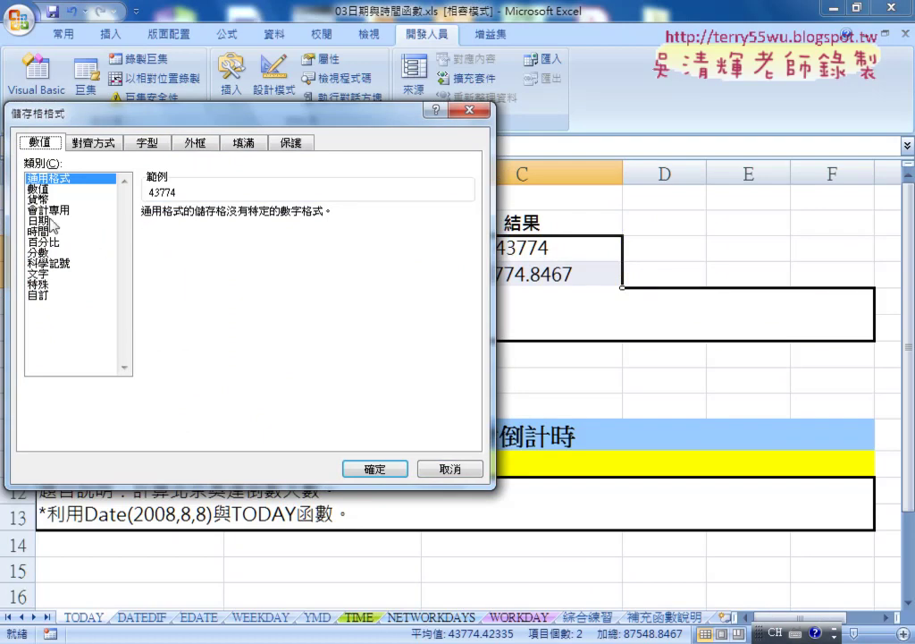
{"action": "left_click", "coordinate": [40, 220]}
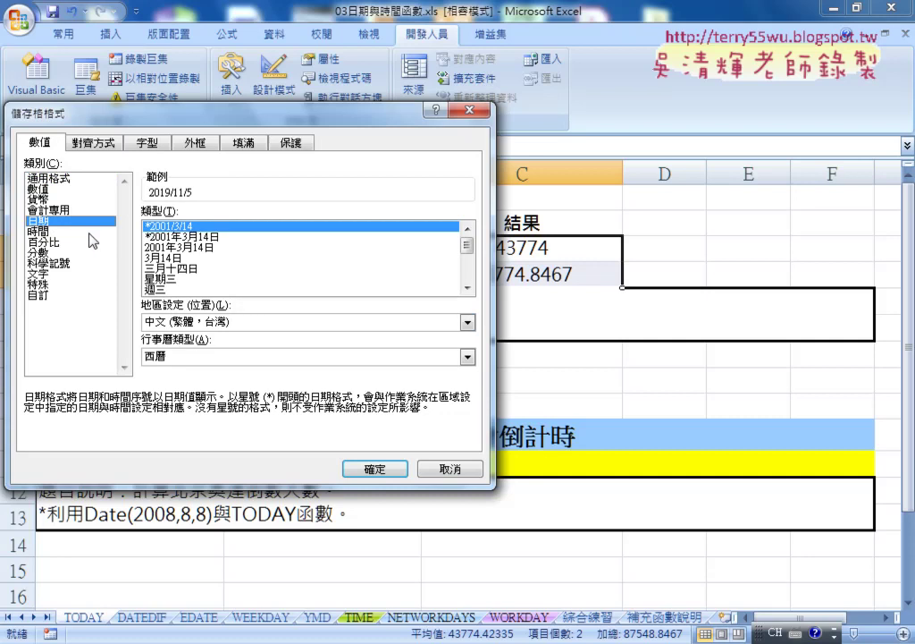
{"action": "left_click", "coordinate": [240, 357]}
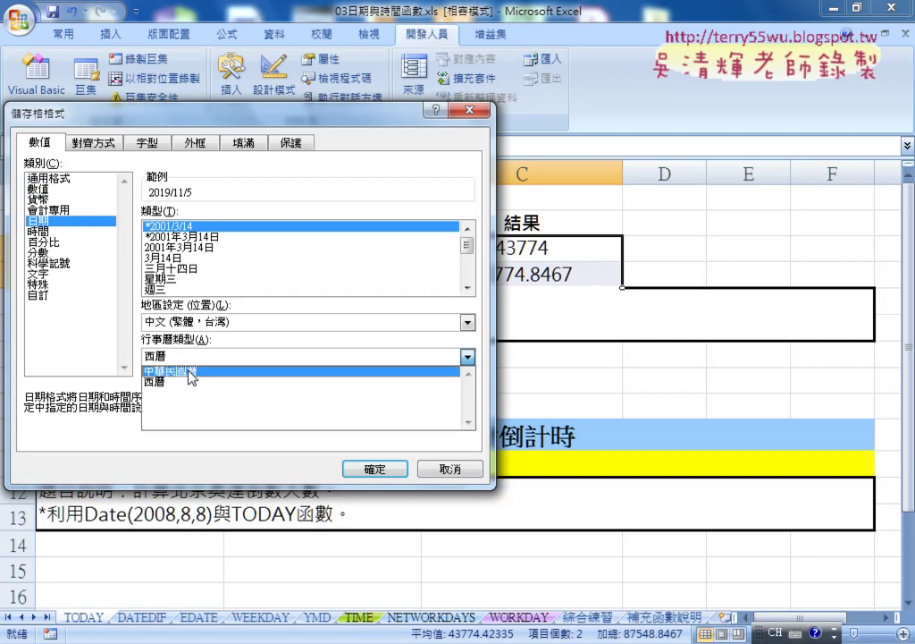
{"action": "left_click", "coordinate": [190, 372]}
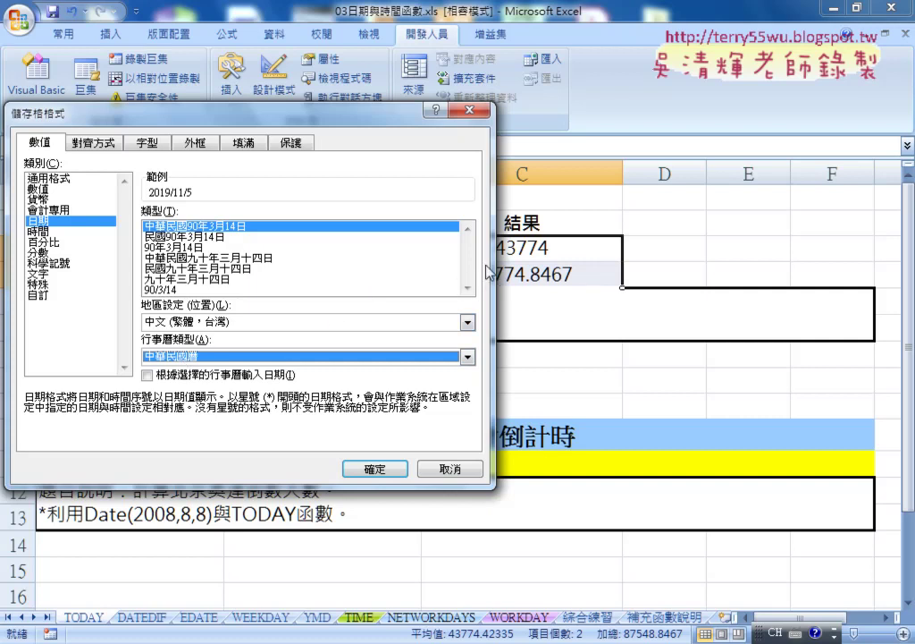
Pick the 90/3/14 ROC date type and view its custom code [$-404]e/m/d;@.
{"action": "left_click_drag", "start_coordinate": [347, 124], "coordinate": [330, 124]}
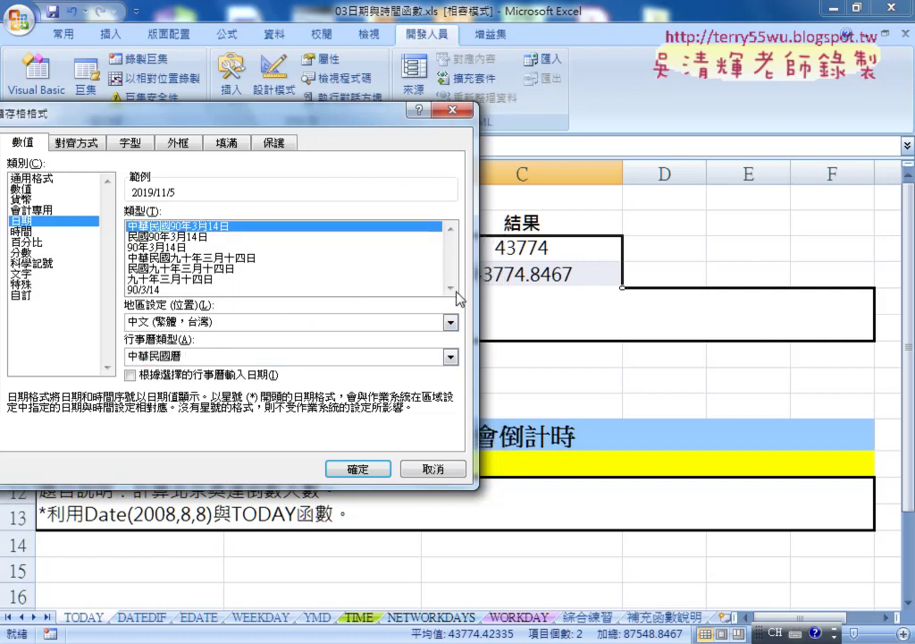
{"action": "left_click", "coordinate": [250, 291]}
{"action": "left_click", "coordinate": [246, 279]}
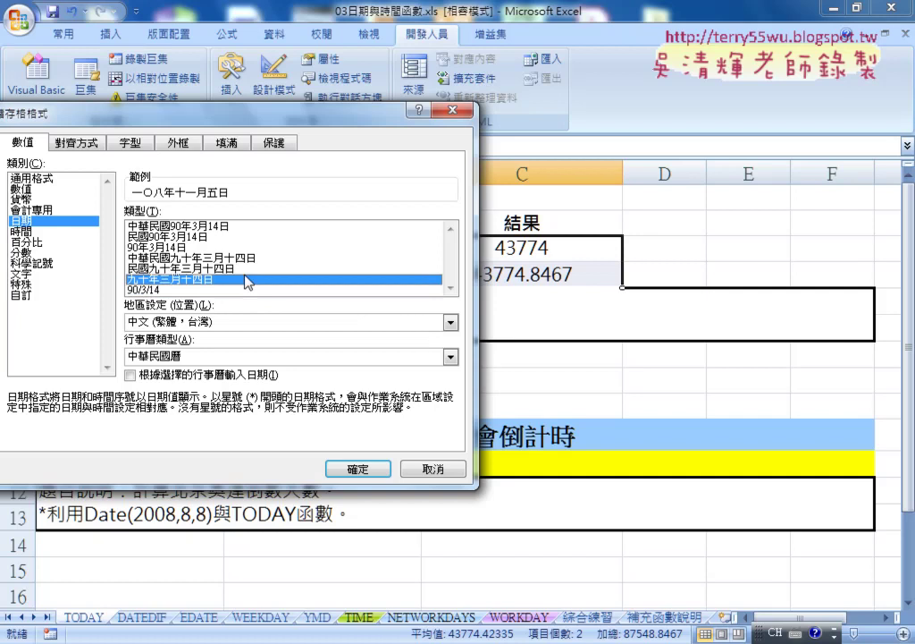
{"action": "left_click", "coordinate": [240, 291]}
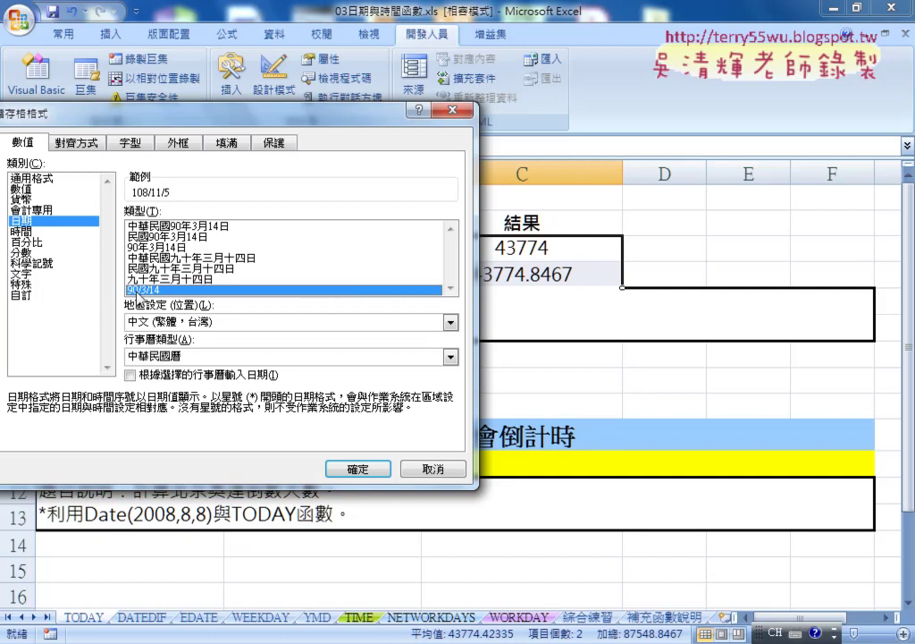
{"action": "left_click", "coordinate": [33, 295]}
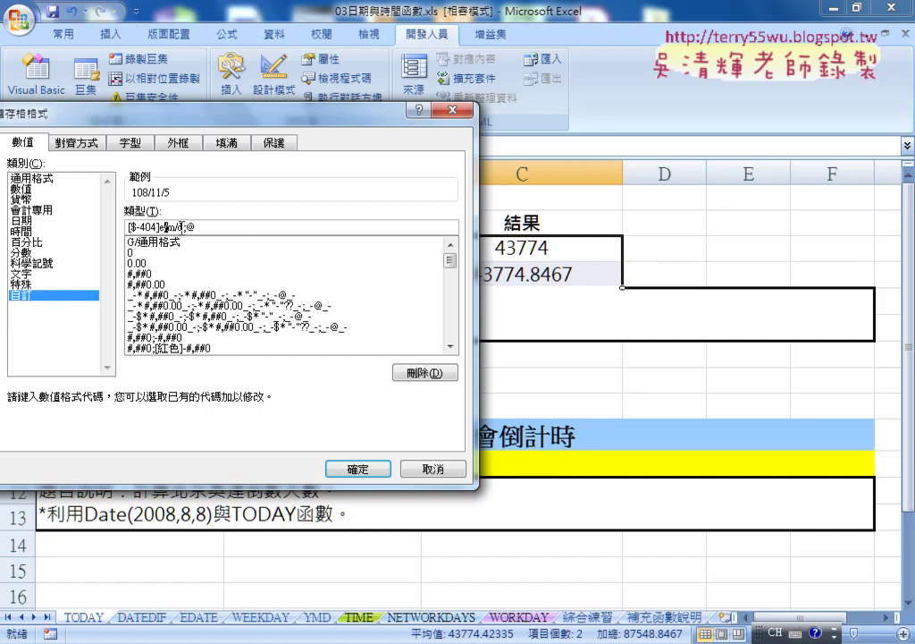
Edit the custom date code to use dot separators and two-digit month and day (e.mm.dd).
{"action": "key", "text": "Delete"}
{"action": "type", "text": "."}
{"action": "key", "text": "Delete"}
{"action": "type", "text": "."}
{"action": "type", "text": "m"}
{"action": "key", "text": "Right"}
{"action": "type", "text": "d"}
Append the short weekday (aaa) and apply [$-404]e.mm.dd(aaa);@ to C3 and C4.
{"action": "type", "text": "()"}
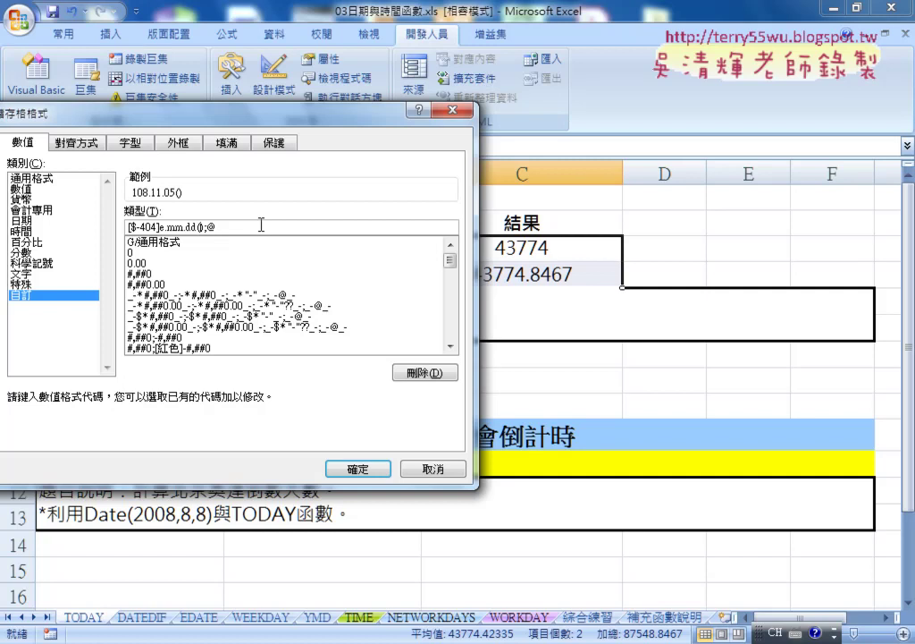
{"action": "type", "text": "aa"}
{"action": "type", "text": "a"}
{"action": "type", "text": "a"}
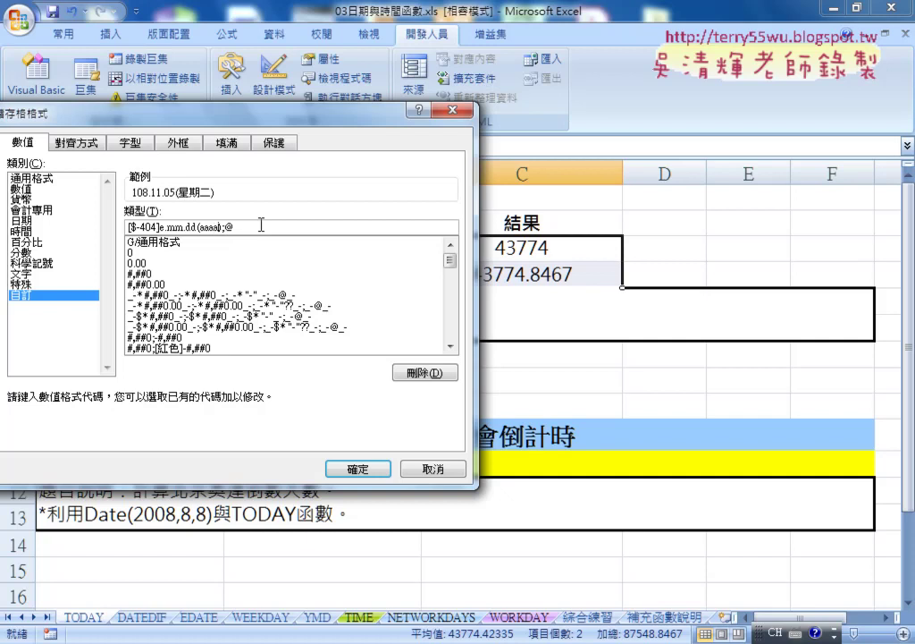
{"action": "key", "text": "BackSpace"}
{"action": "left_click", "coordinate": [358, 467]}
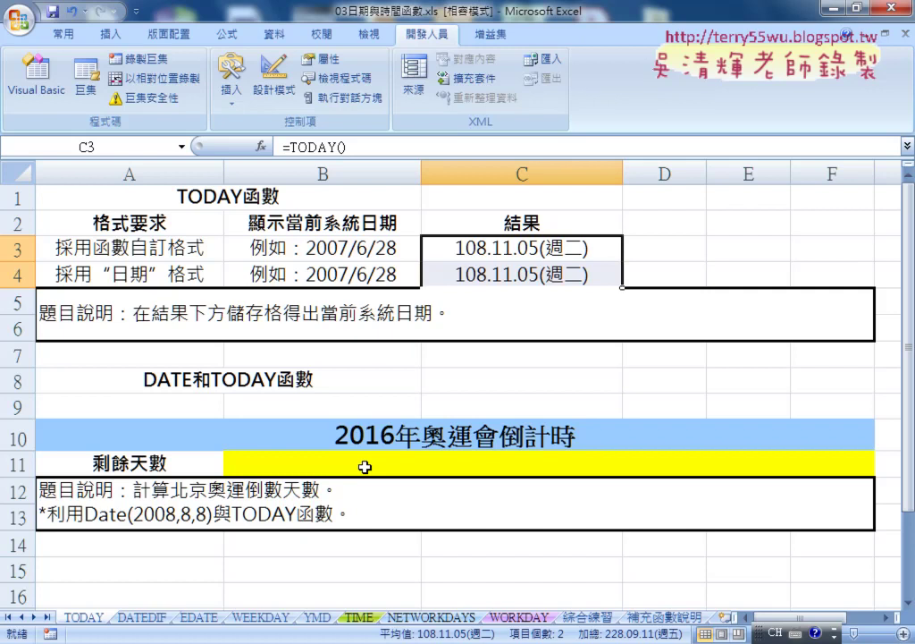
{"action": "left_click", "coordinate": [525, 271]}
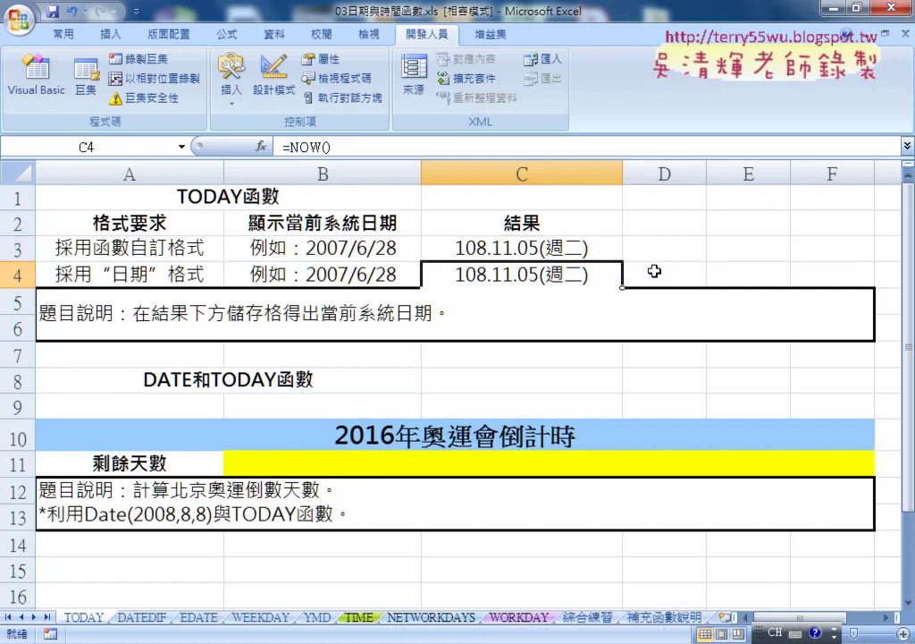
{"action": "right_click", "coordinate": [545, 276]}
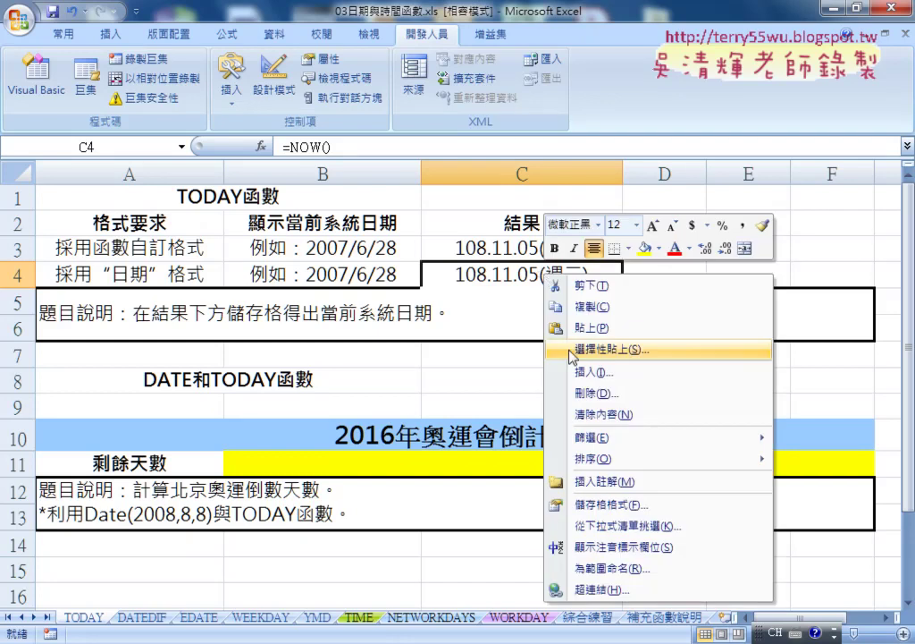
{"action": "left_click", "coordinate": [608, 504]}
{"action": "mouse_move", "coordinate": [456, 217]}
{"action": "left_mouse_down"}
{"action": "mouse_move", "coordinate": [328, 205]}
{"action": "mouse_move", "coordinate": [236, 171]}
{"action": "left_mouse_up"}
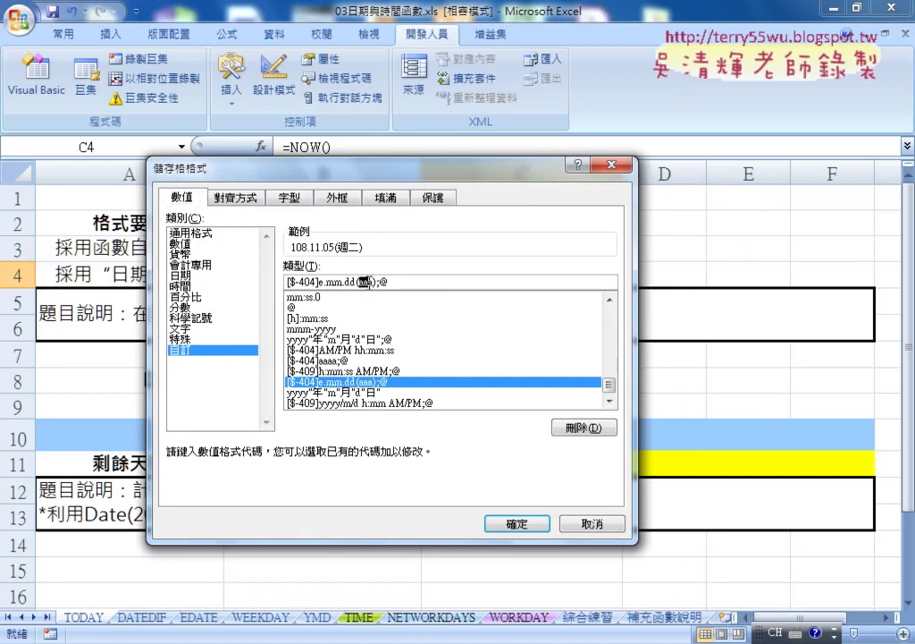
{"action": "left_click_drag", "start_coordinate": [363, 282], "coordinate": [374, 282]}
{"action": "left_click", "coordinate": [193, 276]}
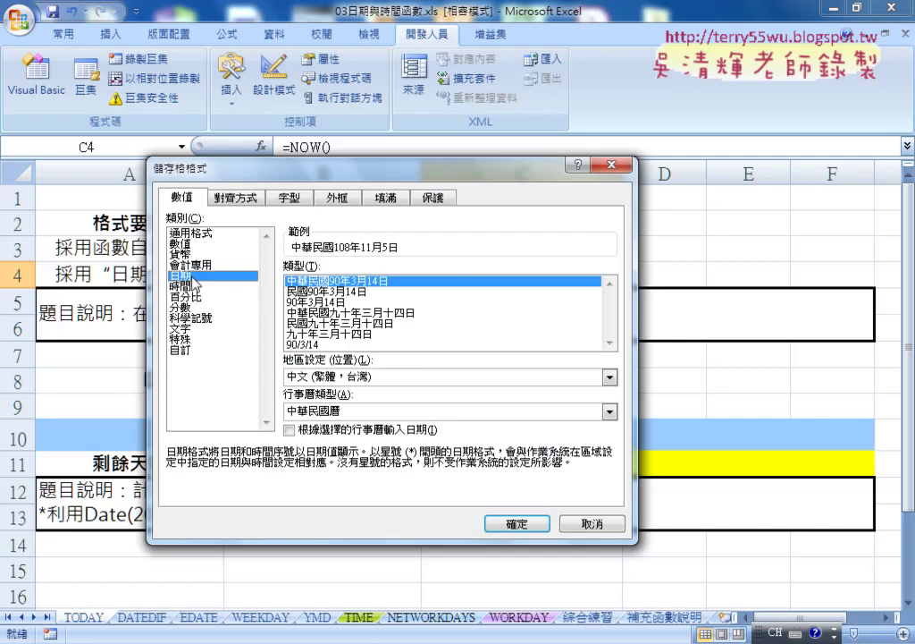
{"action": "left_click", "coordinate": [337, 412]}
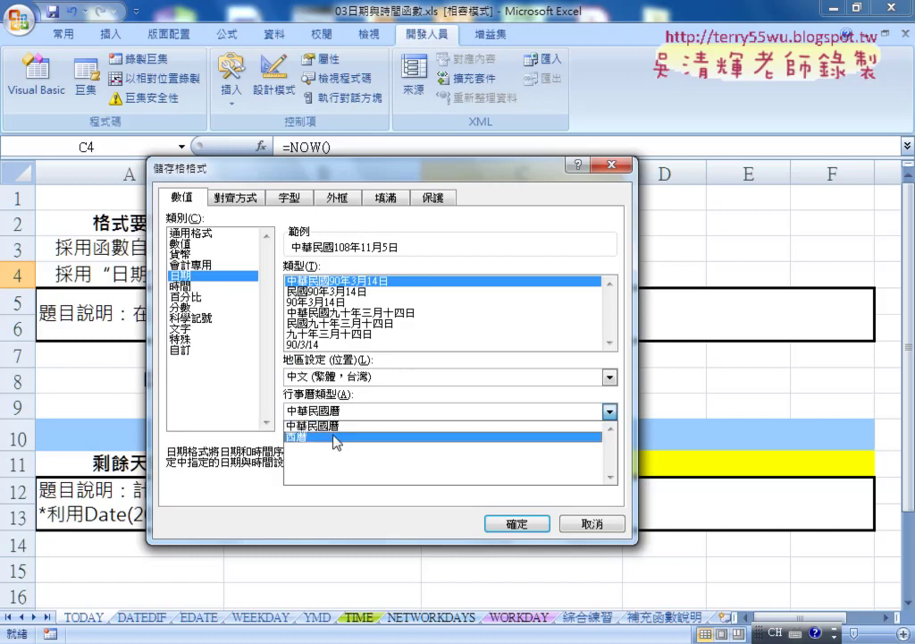
{"action": "left_click", "coordinate": [335, 438]}
{"action": "left_click", "coordinate": [319, 345]}
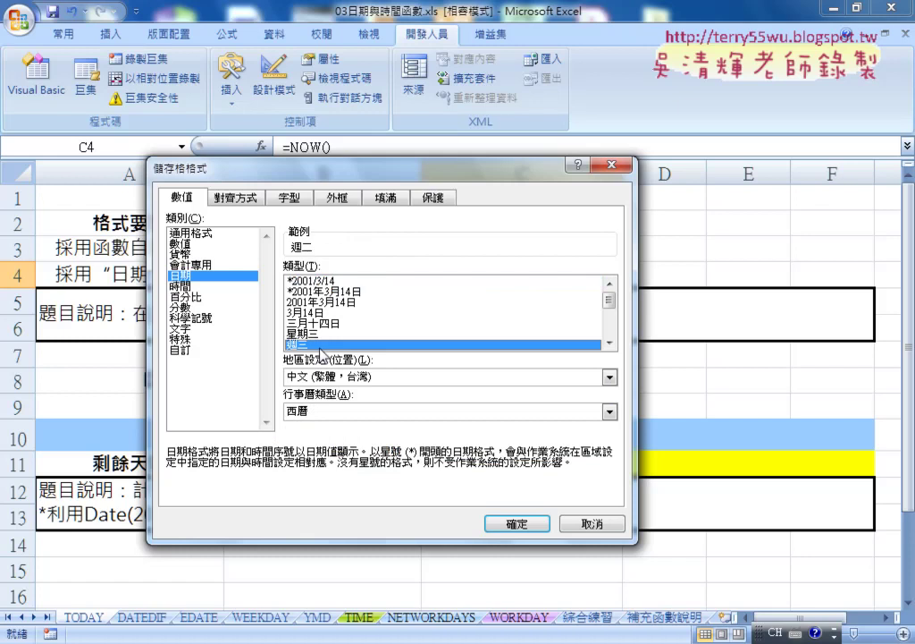
{"action": "left_click", "coordinate": [183, 349]}
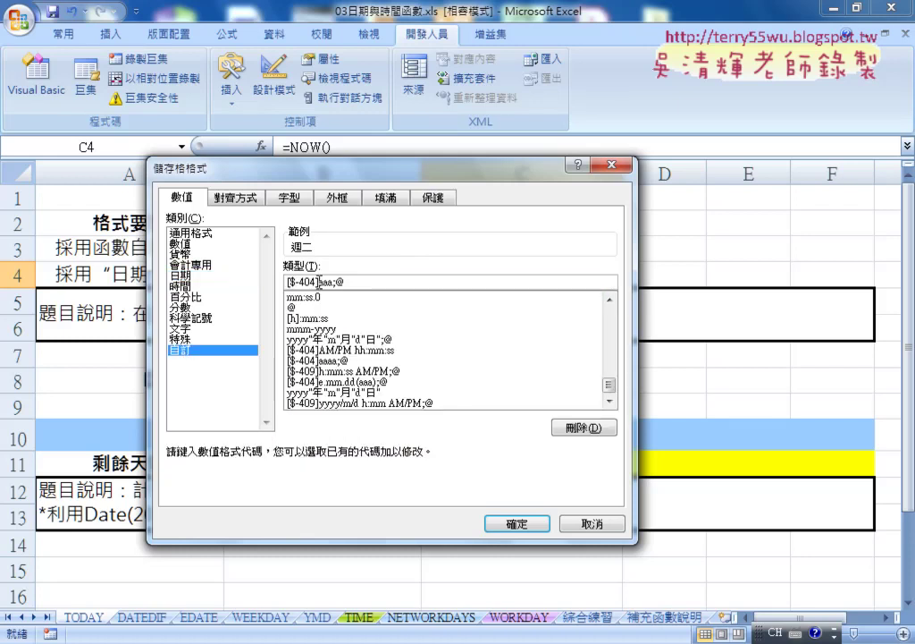
{"action": "double_click", "coordinate": [325, 282]}
{"action": "left_click", "coordinate": [579, 523]}
{"action": "left_click", "coordinate": [507, 249]}
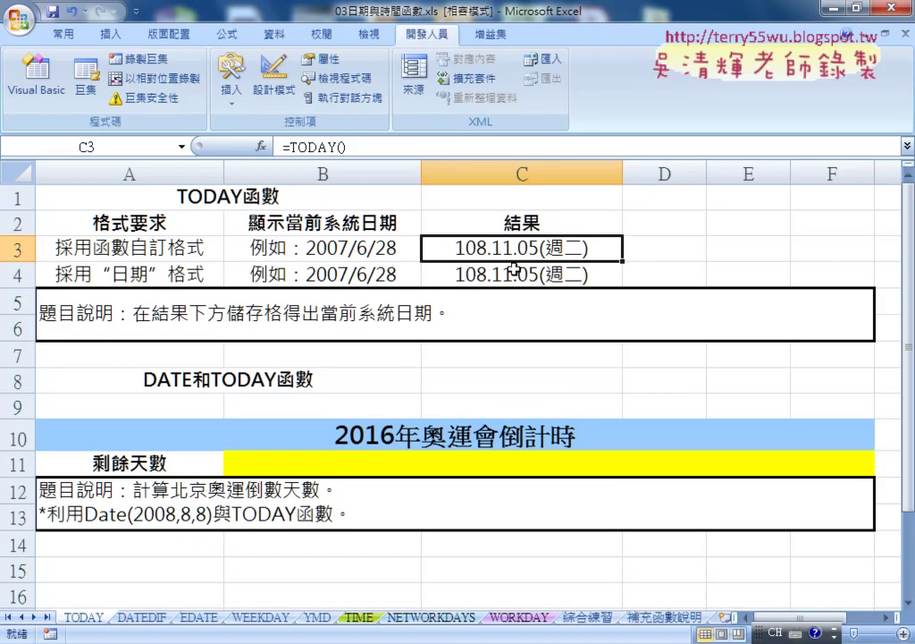
{"action": "left_click", "coordinate": [515, 269]}
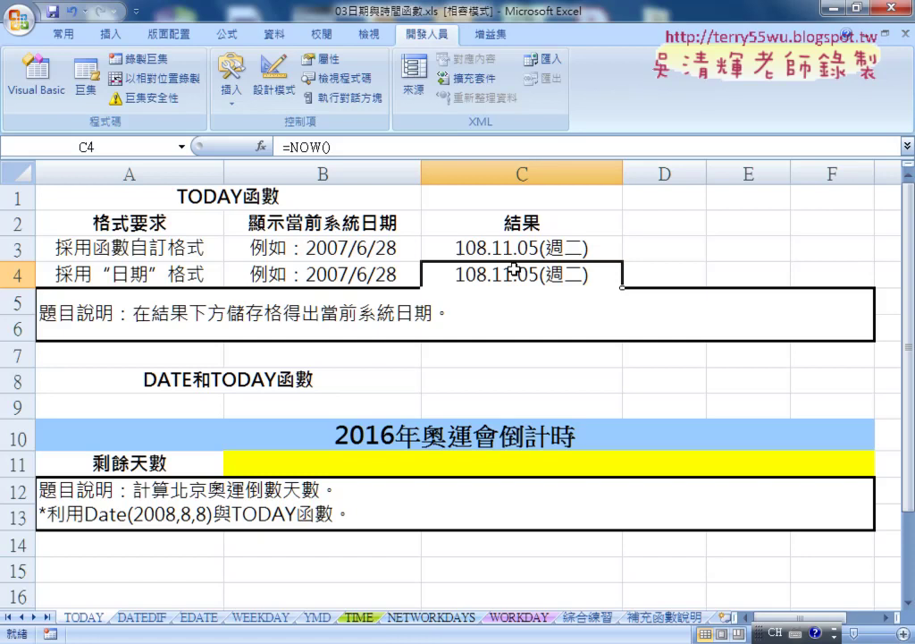
Copy h:mm:ss AM/PM from the 1:30:55 PM time format's custom code, then cancel without changing C4.
{"action": "right_click", "coordinate": [515, 268]}
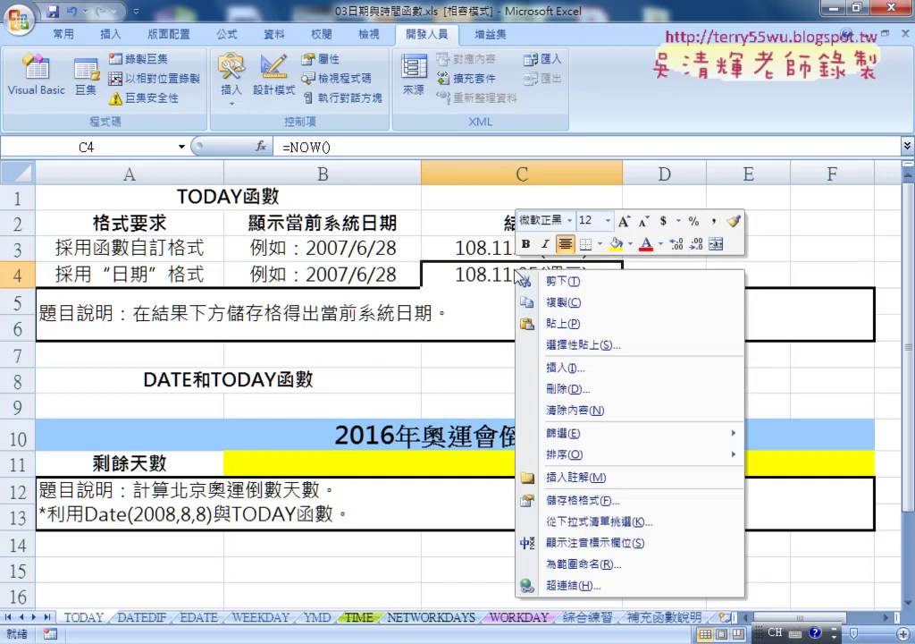
{"action": "left_click", "coordinate": [564, 499]}
{"action": "left_click", "coordinate": [355, 377]}
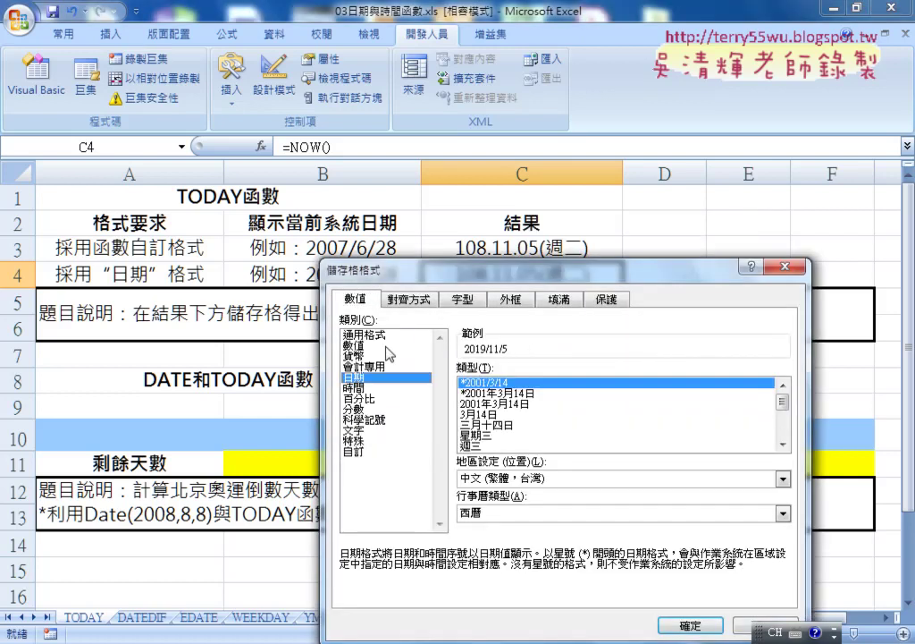
{"action": "left_click_drag", "start_coordinate": [405, 283], "coordinate": [253, 167]}
{"action": "left_click", "coordinate": [234, 272]}
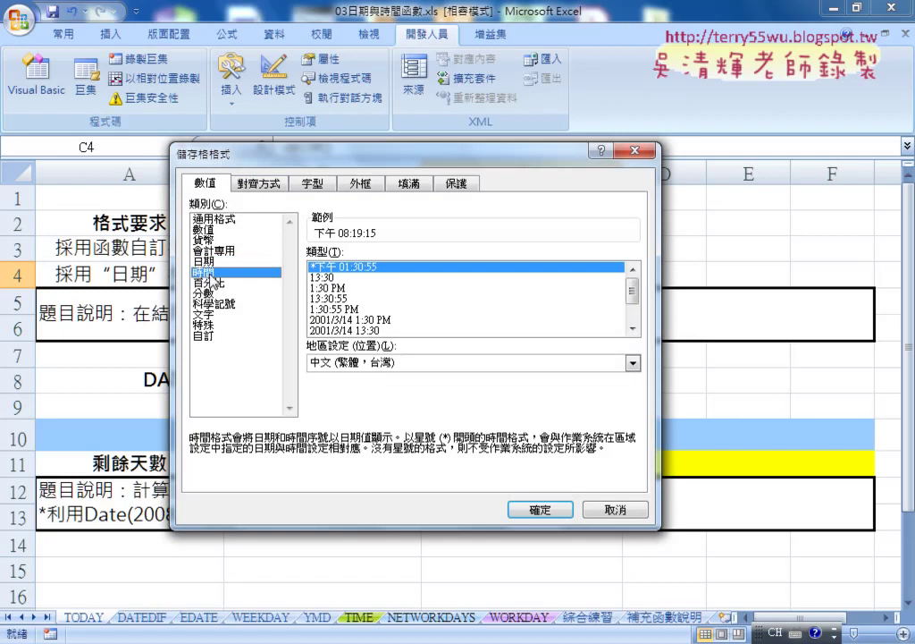
{"action": "left_click", "coordinate": [348, 310]}
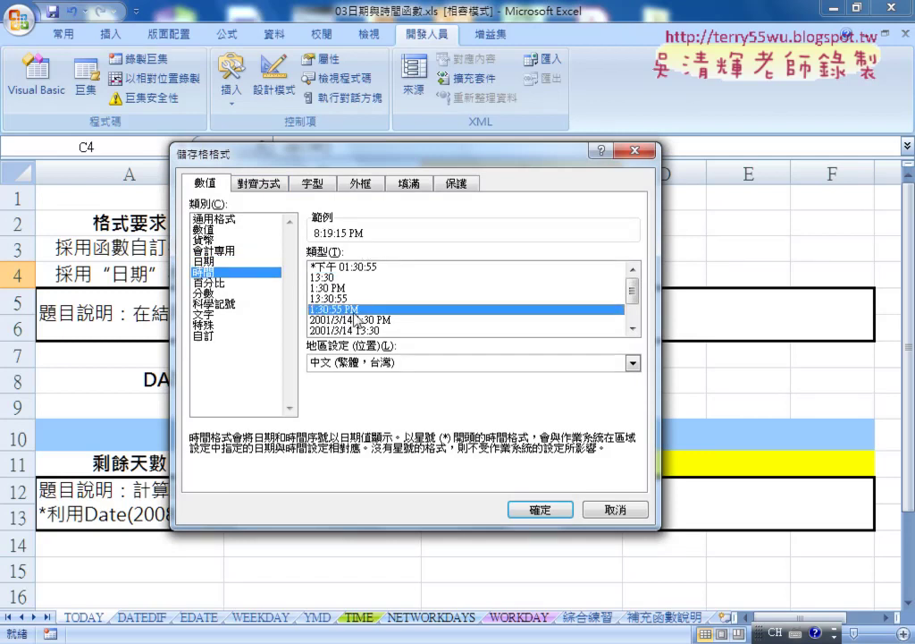
{"action": "left_click", "coordinate": [228, 335]}
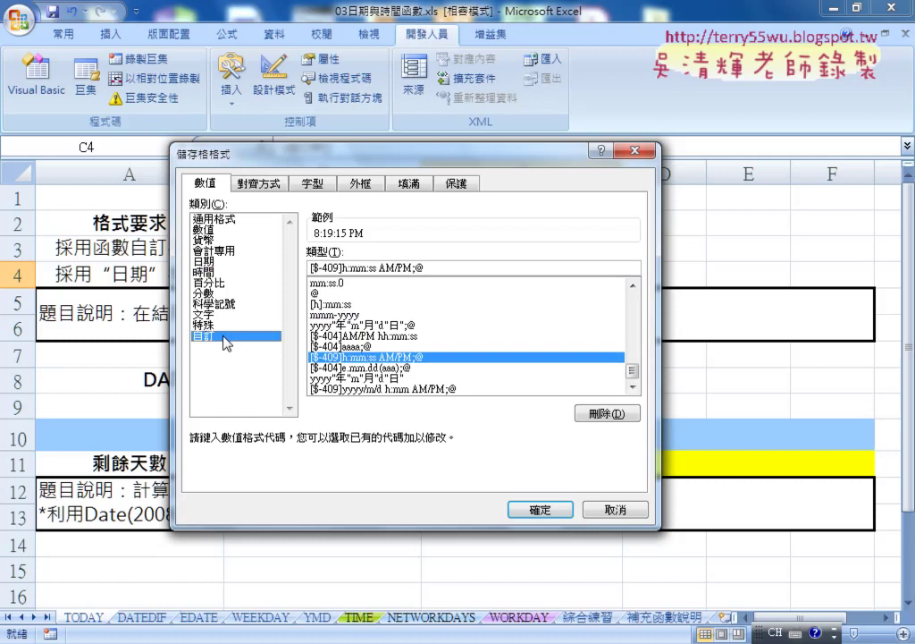
{"action": "mouse_move", "coordinate": [342, 268]}
{"action": "left_mouse_down"}
{"action": "mouse_move", "coordinate": [388, 268]}
{"action": "mouse_move", "coordinate": [368, 268]}
{"action": "left_mouse_up"}
{"action": "right_click", "coordinate": [367, 267]}
{"action": "left_click", "coordinate": [392, 299]}
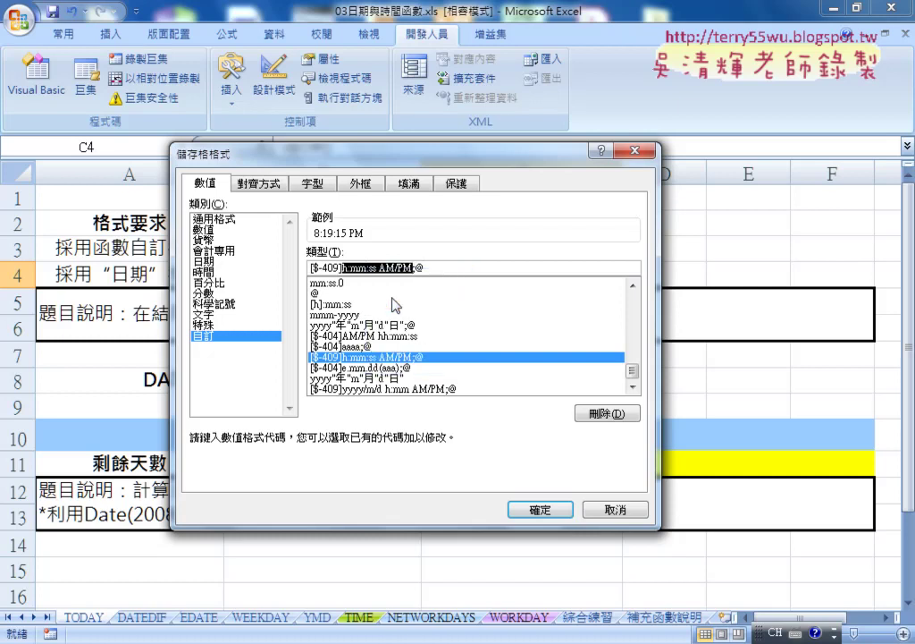
{"action": "left_click", "coordinate": [611, 508]}
Add h:mm:ss AM/PM before ;@ in C4's custom code so it shows 108.11.05(週二) 8:19:15 下午.
{"action": "right_click", "coordinate": [486, 273]}
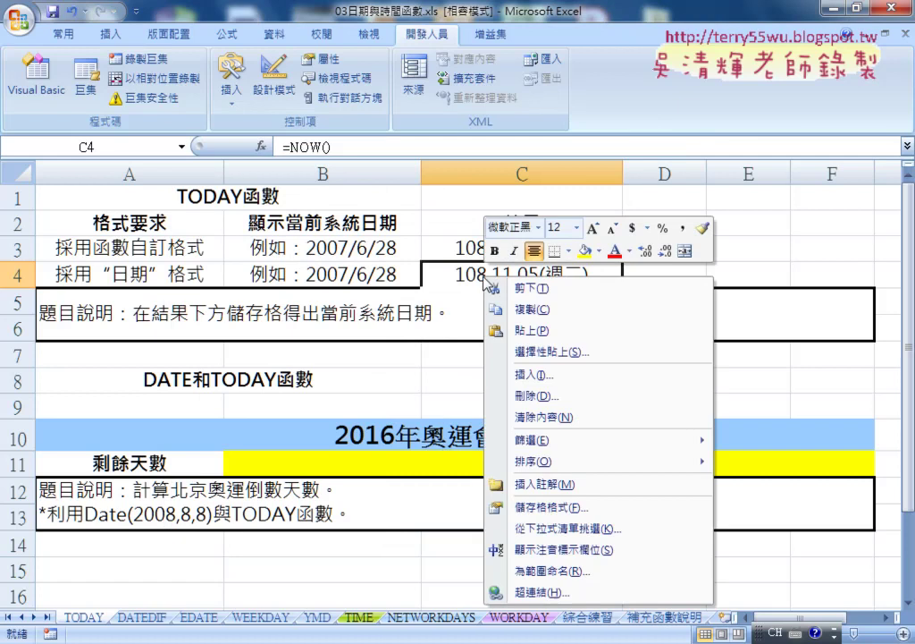
{"action": "left_click", "coordinate": [573, 507]}
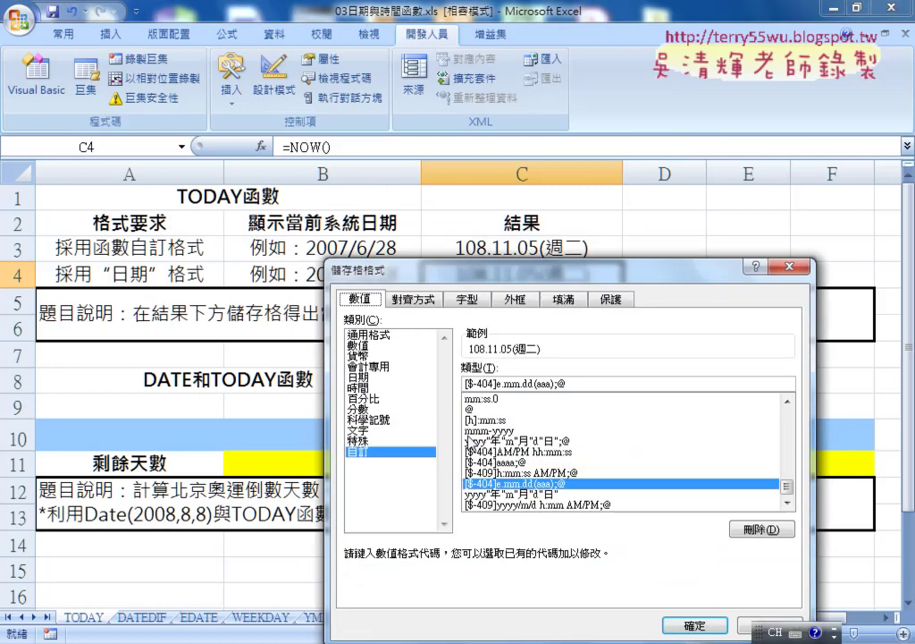
{"action": "left_click_drag", "start_coordinate": [418, 269], "coordinate": [215, 105]}
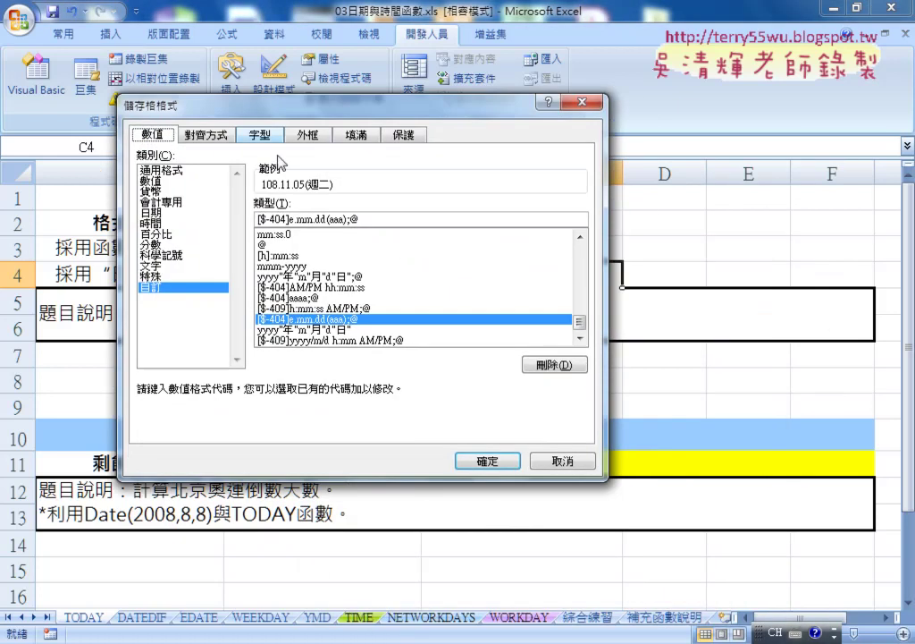
{"action": "left_click", "coordinate": [346, 218]}
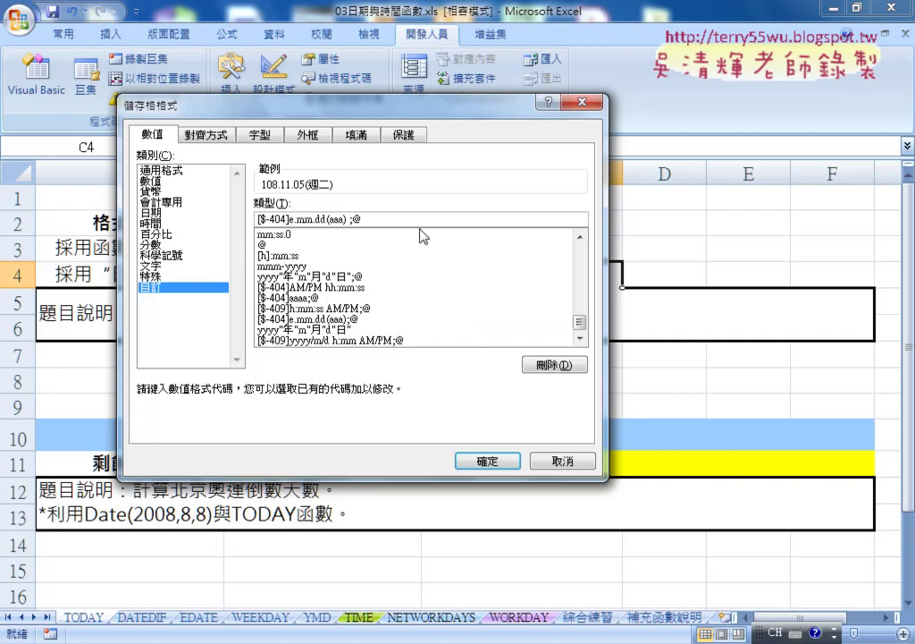
{"action": "type", "text": "h:mm:ss AM/PM"}
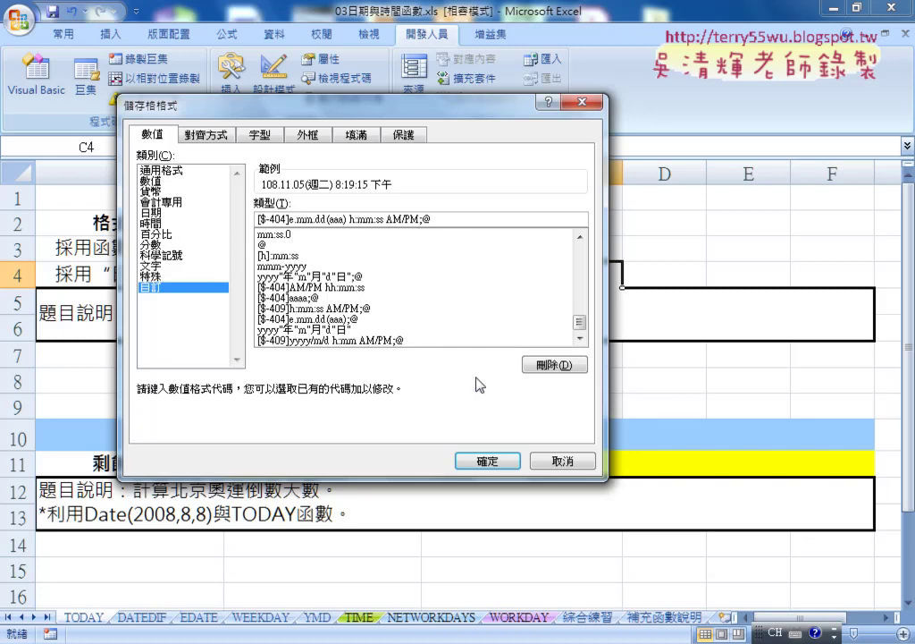
{"action": "left_click", "coordinate": [504, 462]}
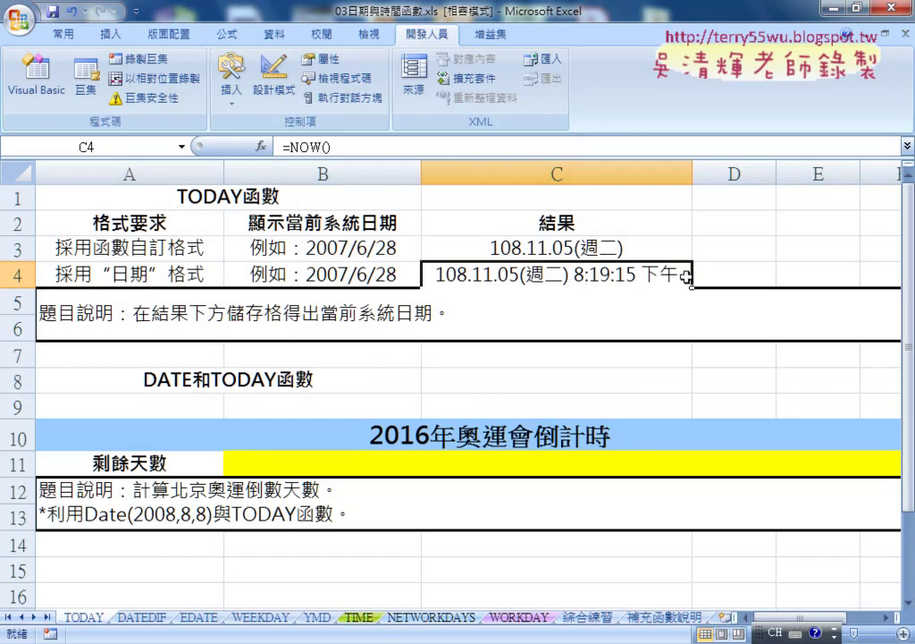
{"action": "left_click", "coordinate": [592, 245]}
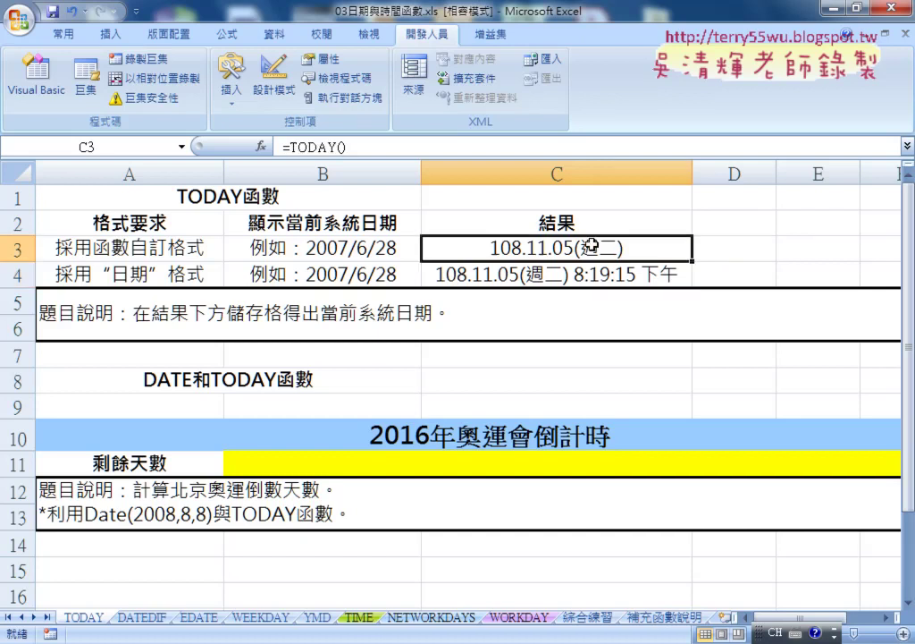
{"action": "left_click", "coordinate": [594, 268]}
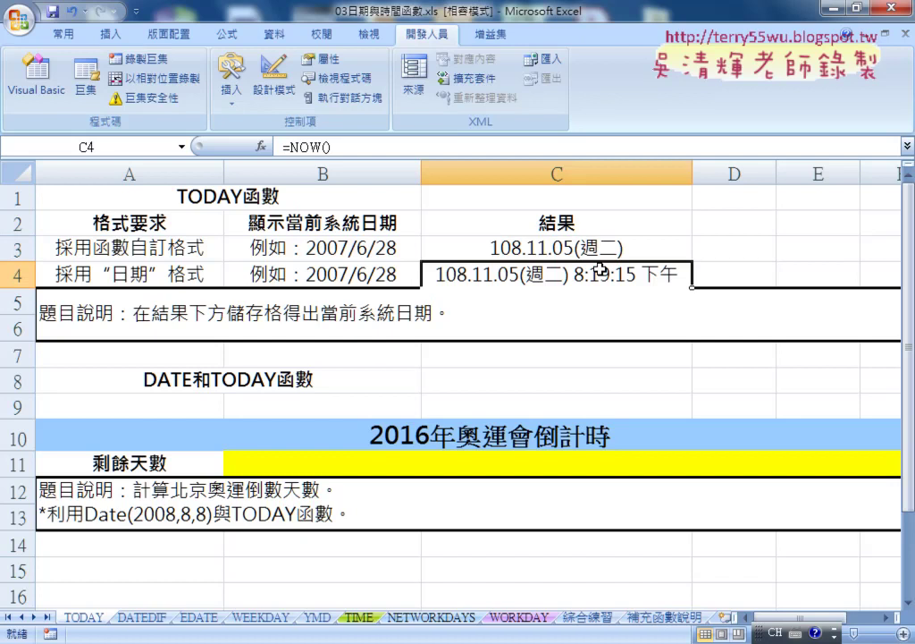
{"action": "left_click", "coordinate": [552, 249]}
{"action": "left_click", "coordinate": [580, 268]}
{"action": "left_click", "coordinate": [568, 253]}
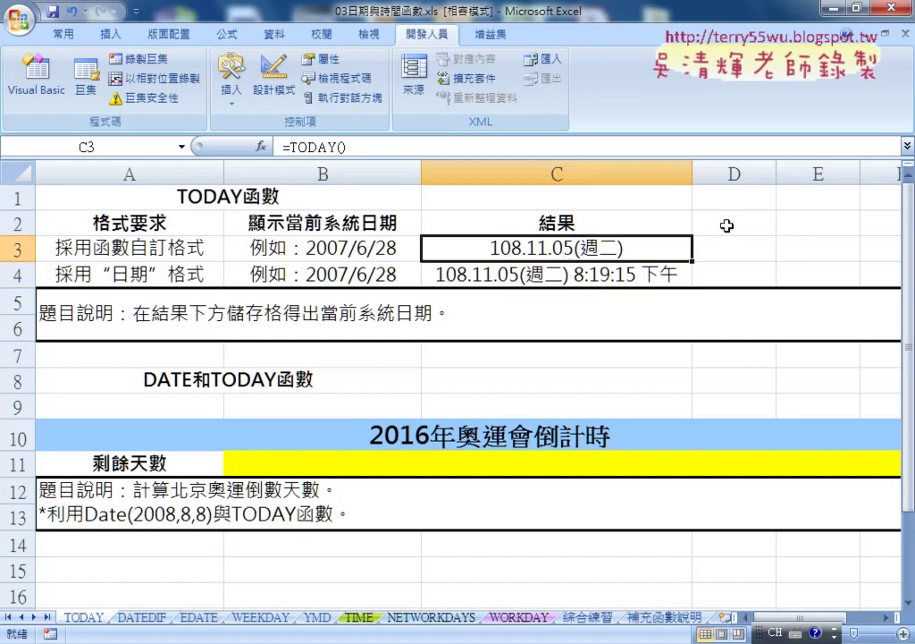